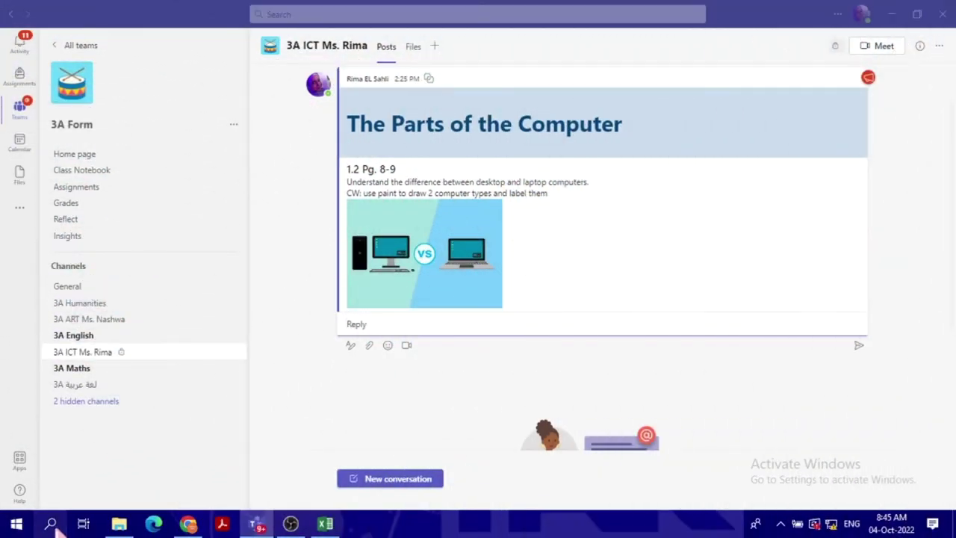
Step: Search for 'p' from the taskbar and launch Paint to get a blank canvas
click(51, 524)
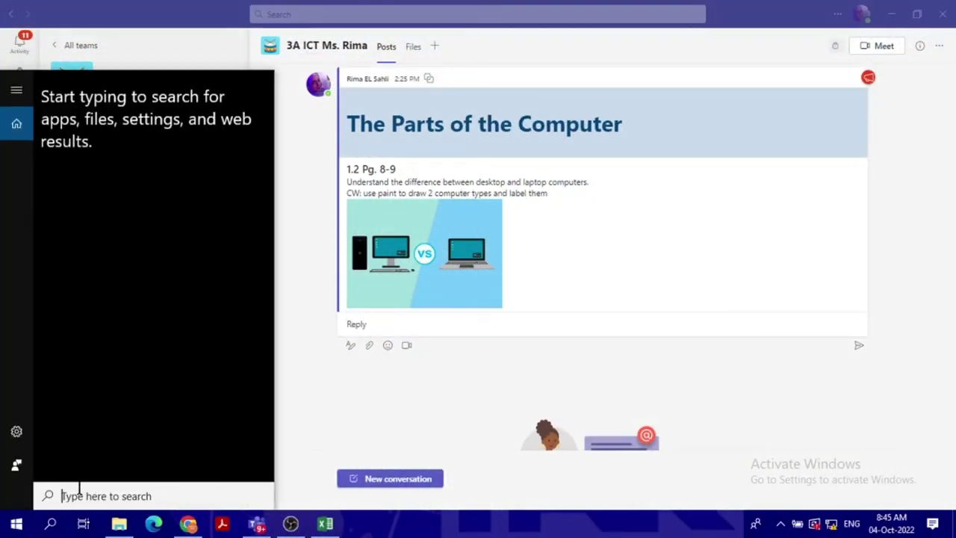
text(p)
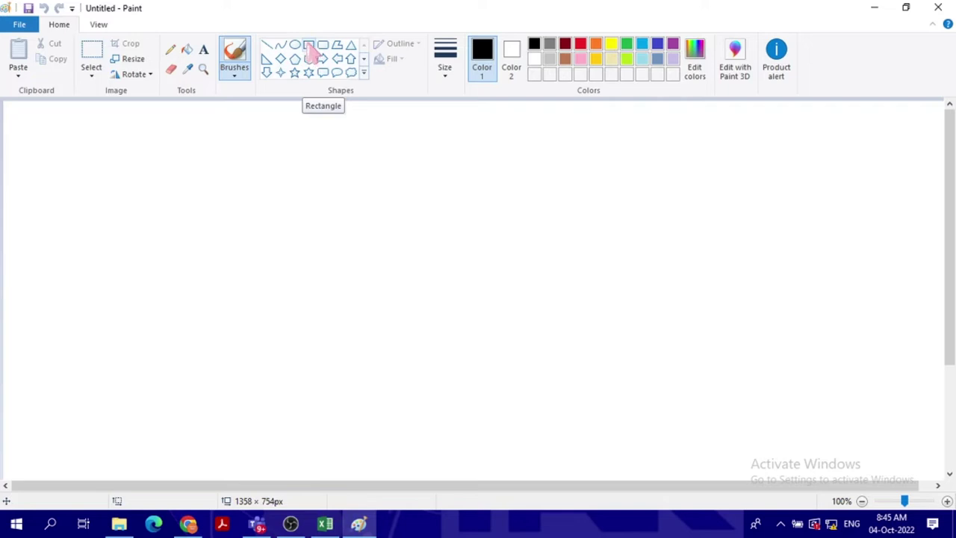
Step: Draw rectangles for the monitor, a wide keyboard below it, and a tall tower at left
click(310, 46)
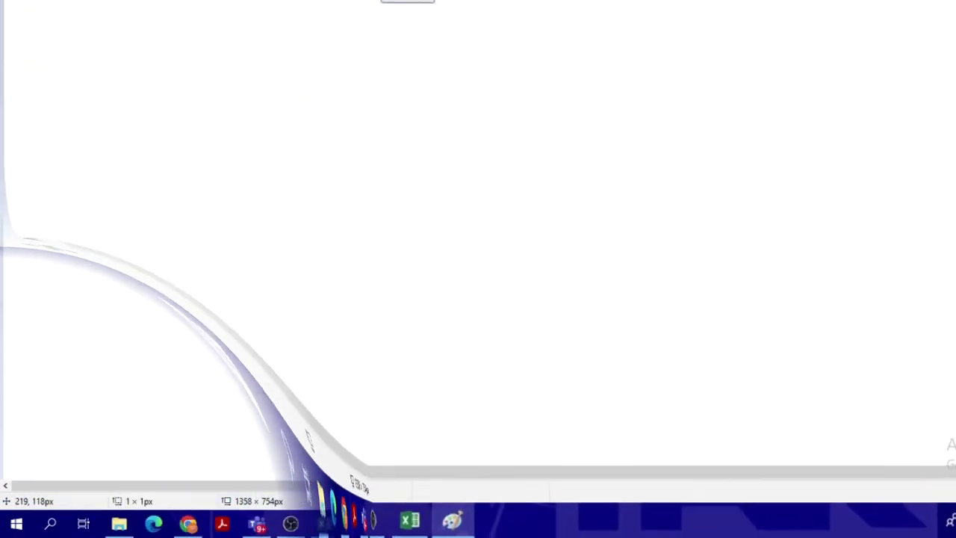
drag(156, 183, 302, 281)
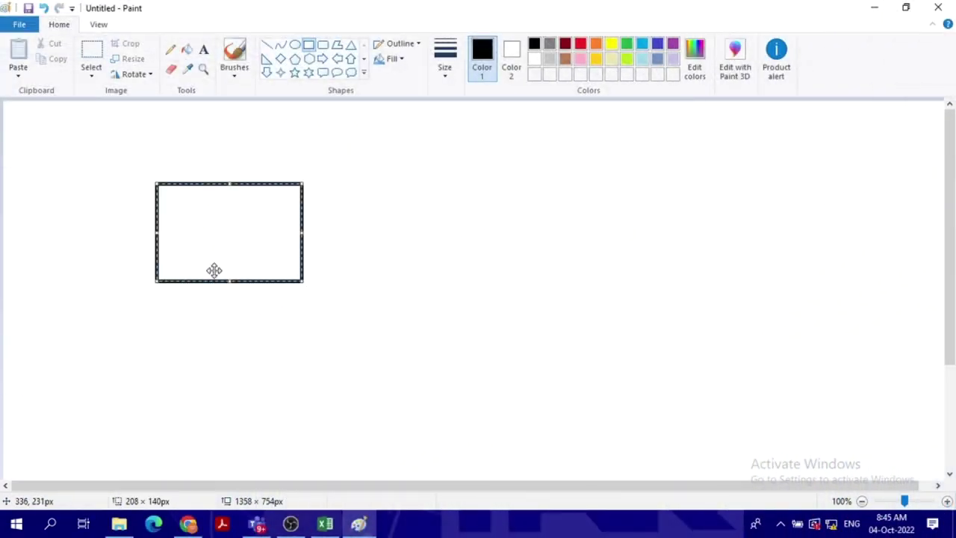
mouse_move(110, 291)
mouse_down()
mouse_move(373, 343)
mouse_move(346, 351)
mouse_up()
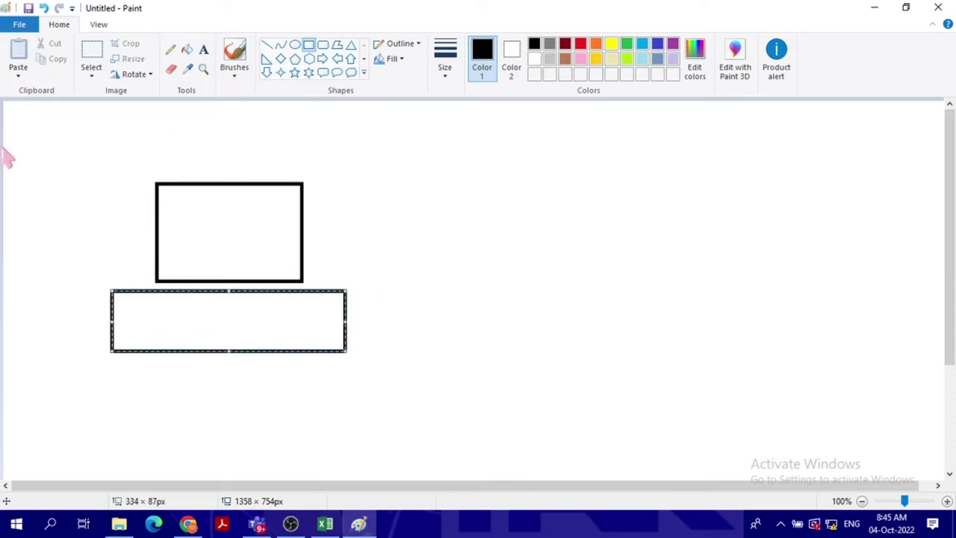
click(41, 134)
mouse_move(41, 134)
mouse_down()
mouse_move(120, 183)
mouse_move(96, 255)
mouse_move(99, 309)
mouse_up()
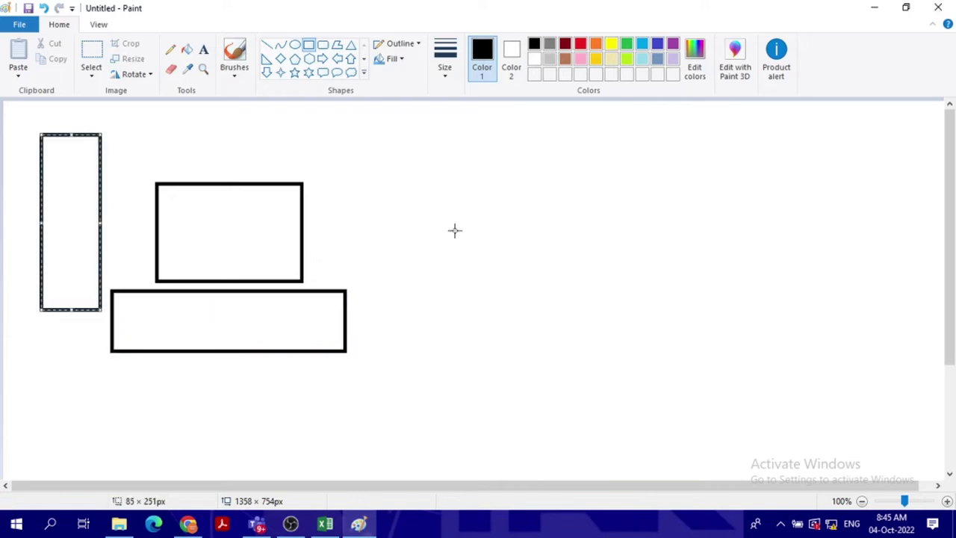
Step: Add an oval mouse right of the monitor and a curved cable joining them
click(295, 45)
drag(356, 219, 395, 271)
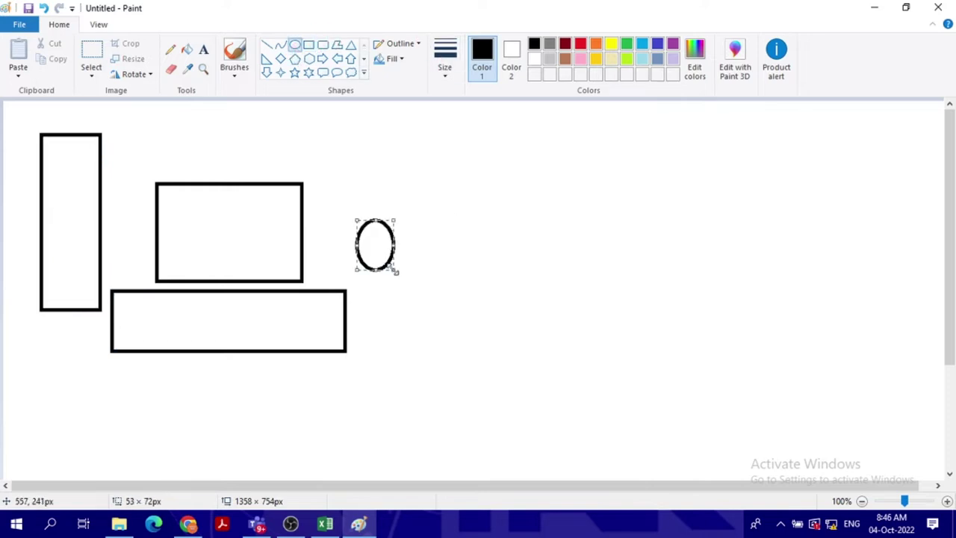
click(280, 45)
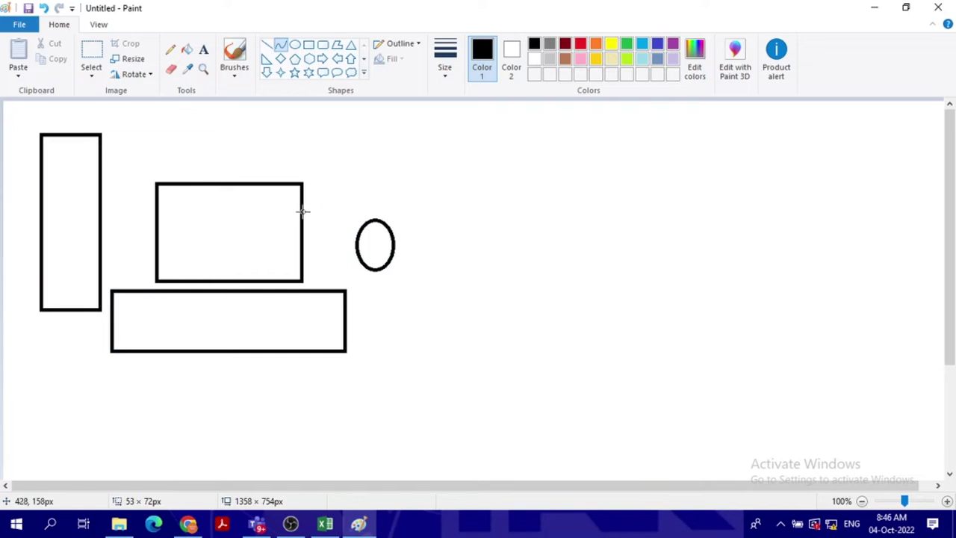
mouse_move(302, 211)
mouse_down()
mouse_move(373, 231)
mouse_move(341, 207)
mouse_move(318, 216)
mouse_up()
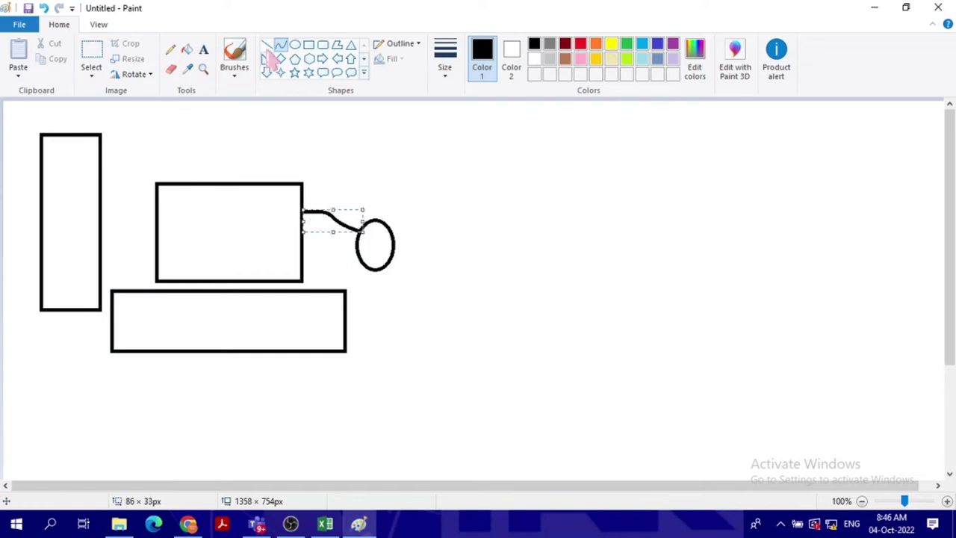
Step: Draw three thickest-width pencil cables from the tower to the monitor and keyboard
click(170, 49)
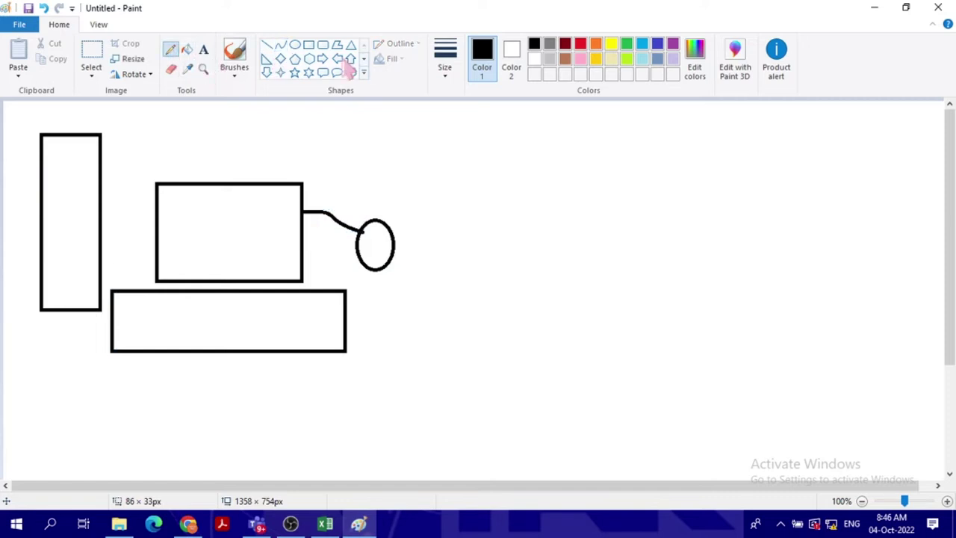
click(445, 61)
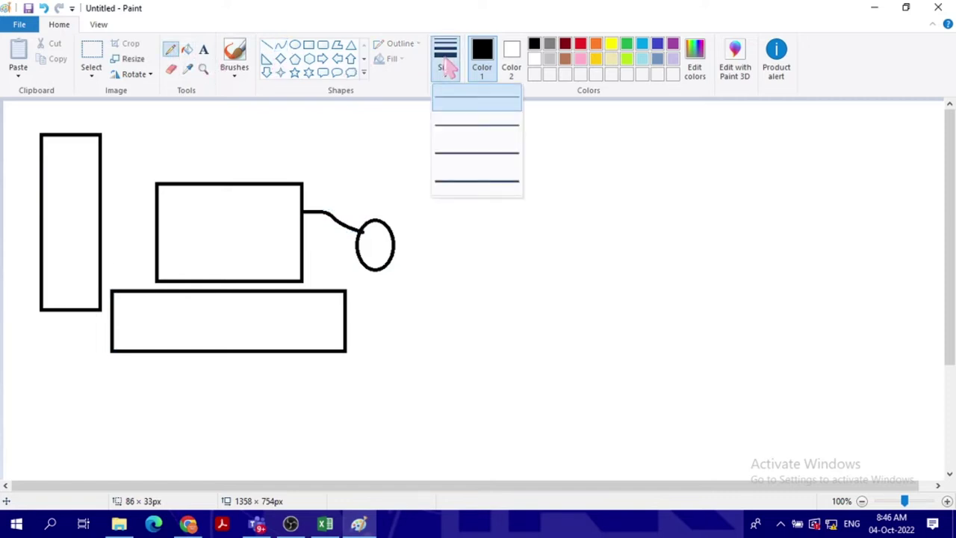
click(473, 185)
mouse_move(103, 215)
mouse_down()
mouse_move(139, 217)
mouse_move(154, 235)
mouse_up()
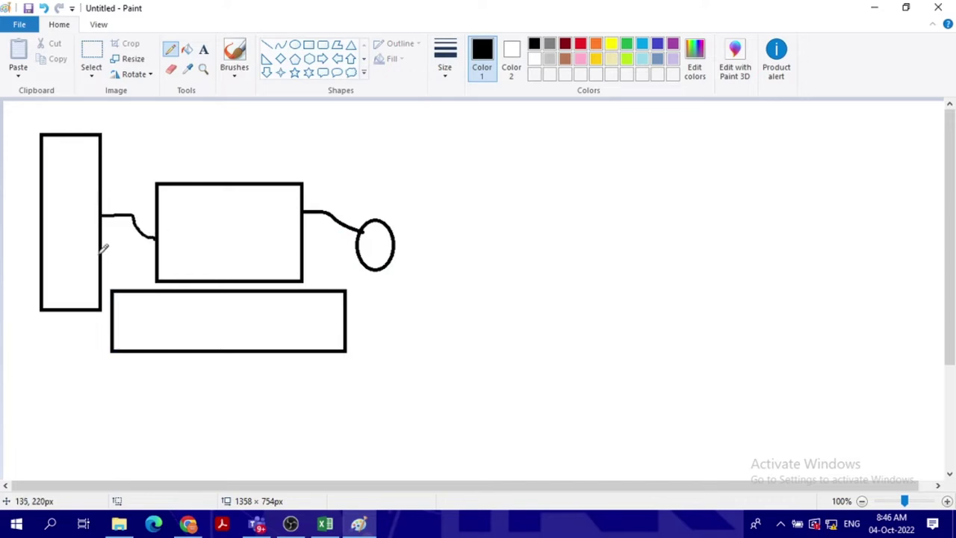
mouse_move(102, 248)
mouse_down()
mouse_move(154, 265)
mouse_move(154, 283)
mouse_up()
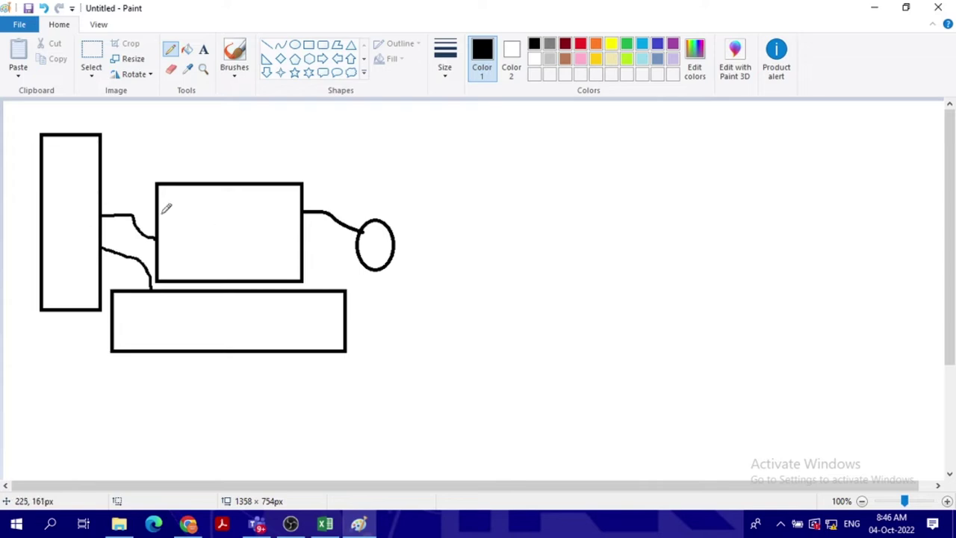
mouse_move(159, 211)
mouse_down()
mouse_move(139, 190)
mouse_move(109, 186)
mouse_up()
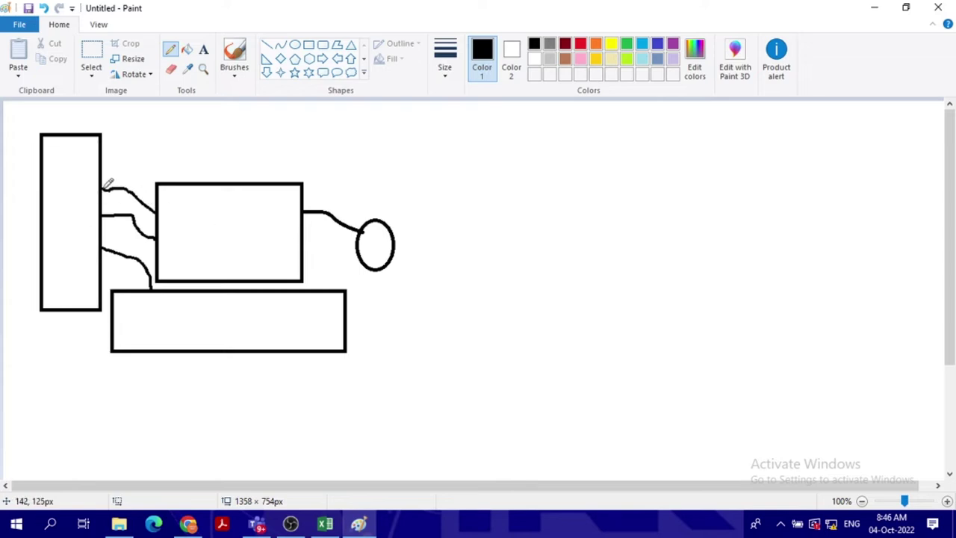
Step: Add a small oval button near the top of the tower
click(295, 44)
drag(51, 158, 84, 180)
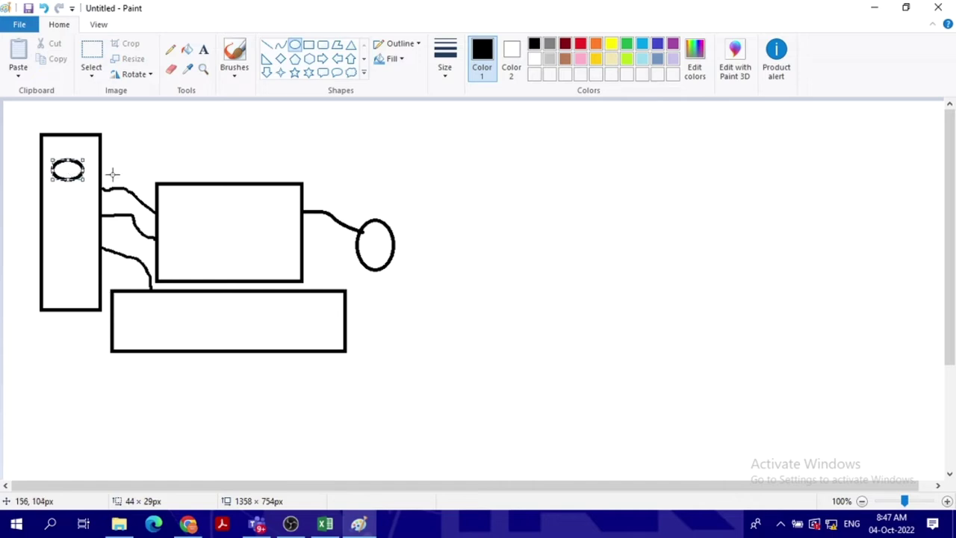
click(308, 44)
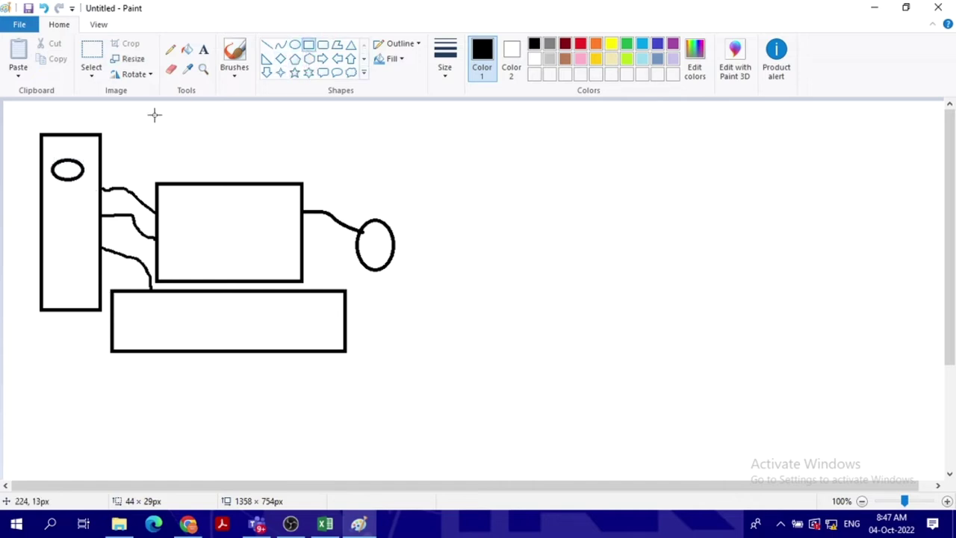
Step: Draw a drive bay inside the tower and three key blocks inside the keyboard
drag(46, 201, 92, 251)
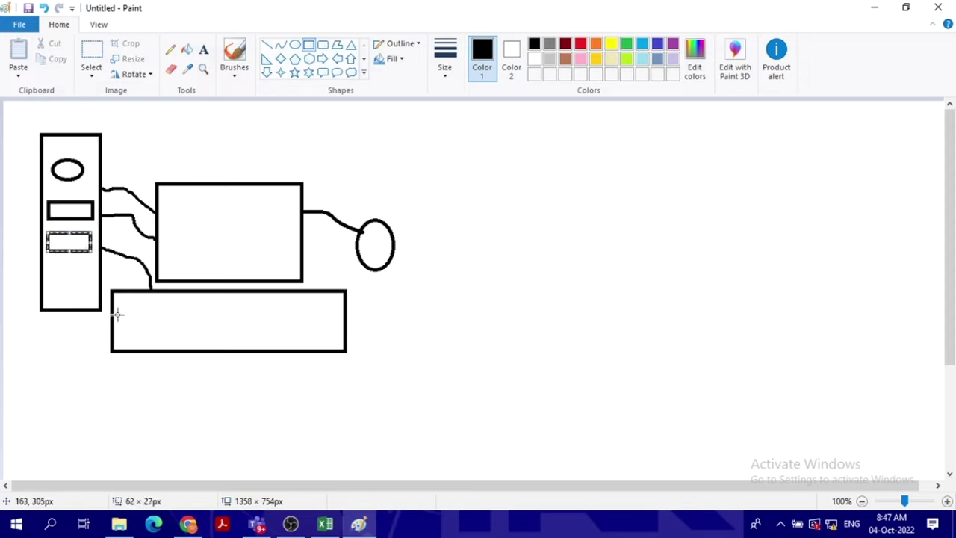
drag(119, 297, 263, 338)
drag(284, 299, 340, 316)
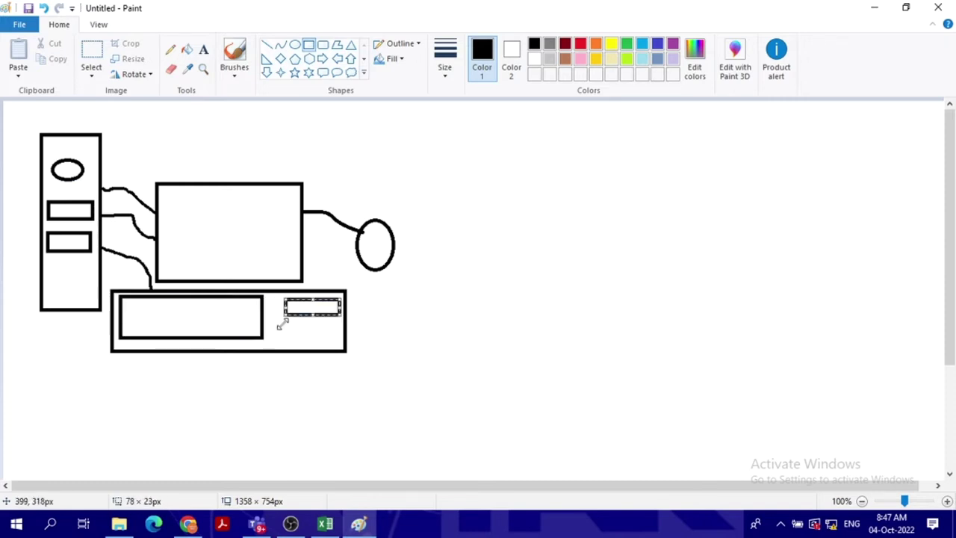
drag(280, 324, 304, 341)
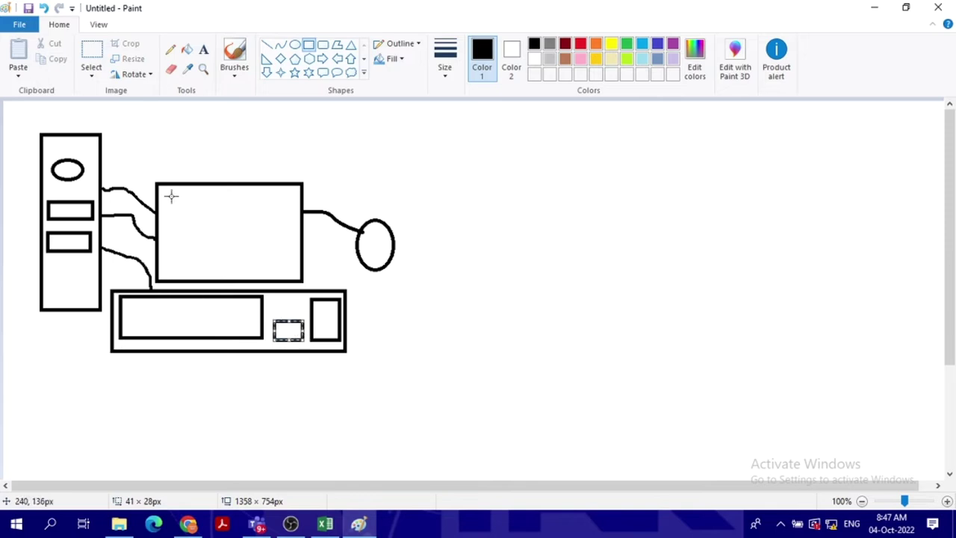
Step: Draw the inner screen rectangle and a tiny oval power button on the monitor
drag(171, 196, 293, 267)
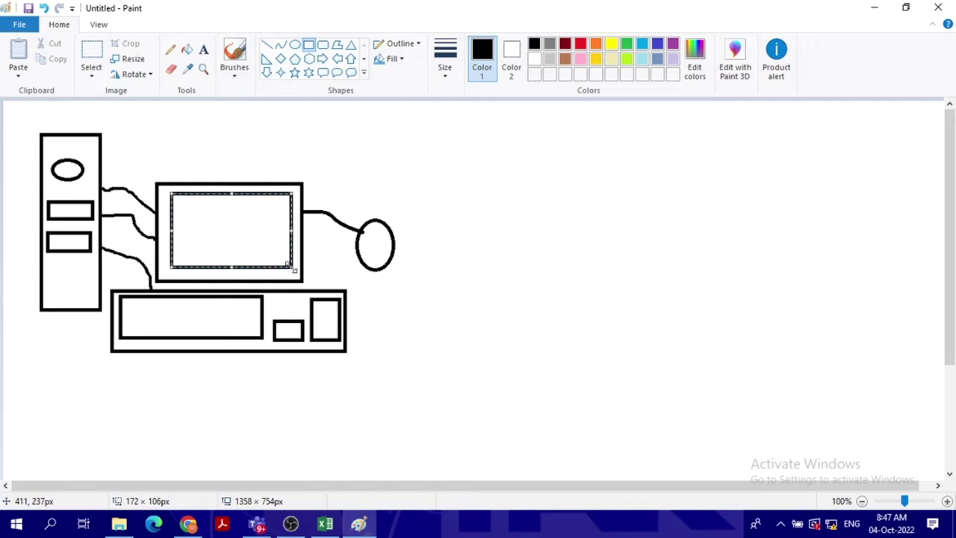
click(296, 45)
mouse_move(276, 270)
mouse_down()
mouse_move(292, 283)
mouse_move(284, 277)
mouse_up()
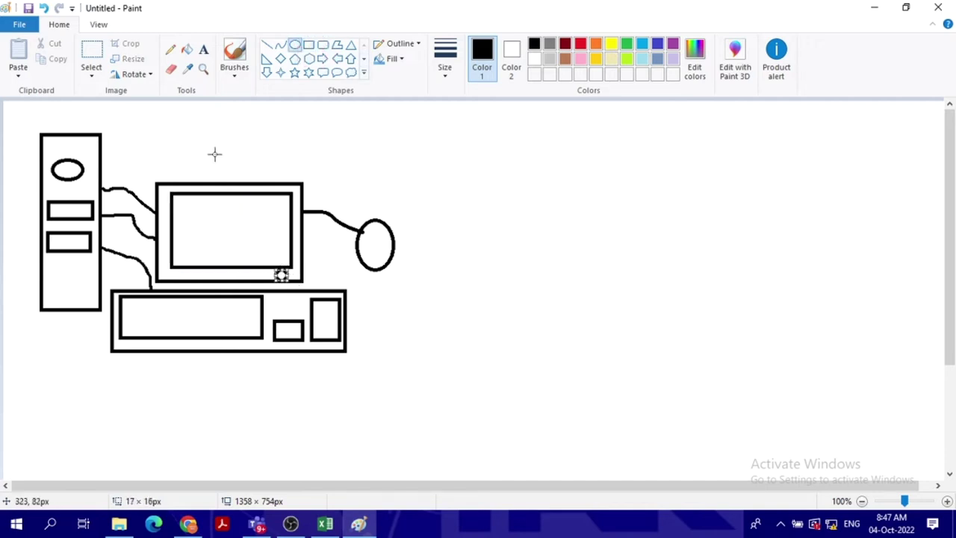
Step: Fill the monitor frame, mouse, keyboard body and tower with grey
click(187, 50)
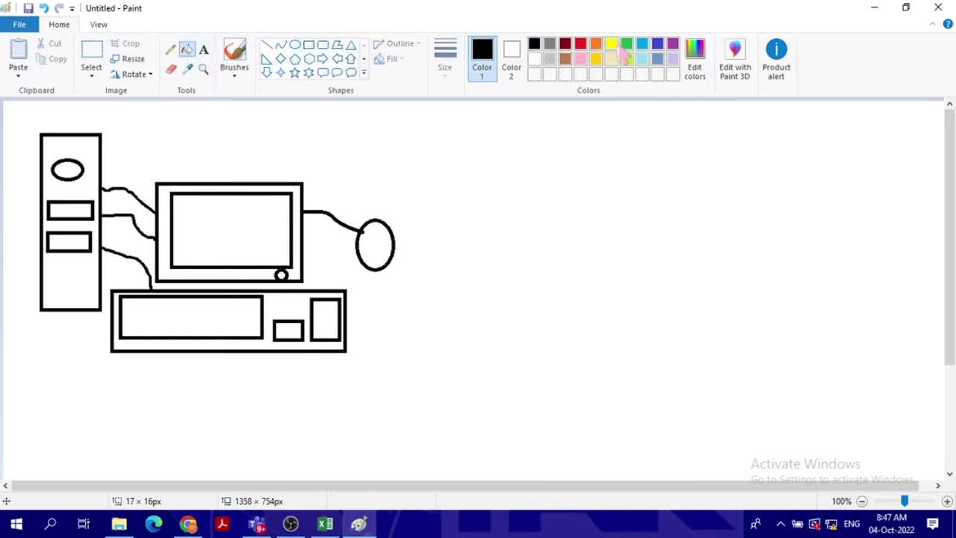
click(550, 44)
click(297, 201)
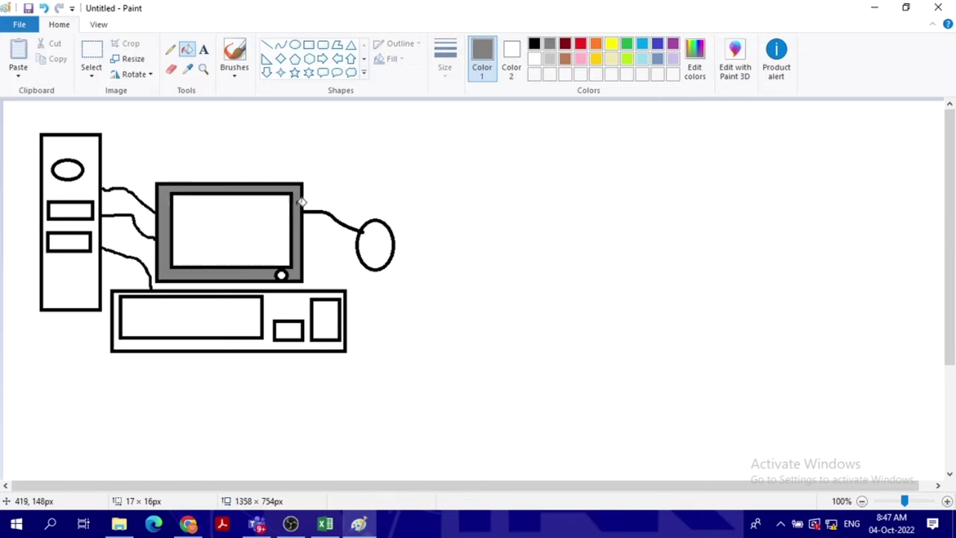
click(379, 243)
click(291, 300)
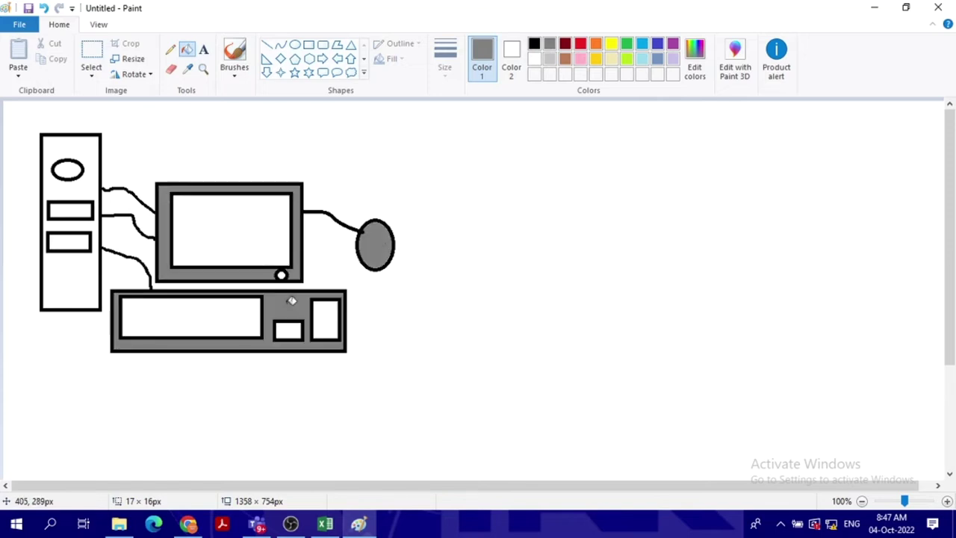
click(96, 255)
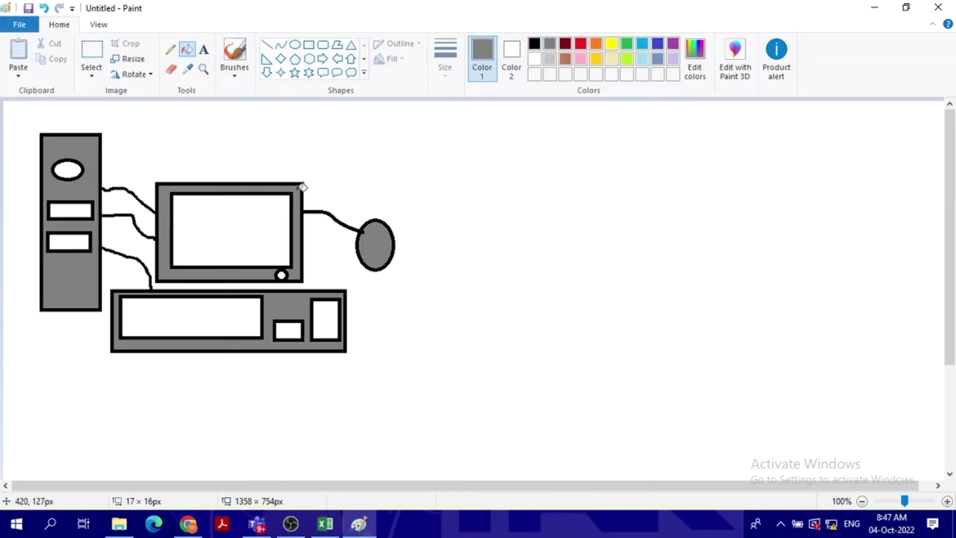
Step: Fill the screen, three key blocks and two drive bays light grey, and the tower button sky blue
click(549, 58)
click(222, 201)
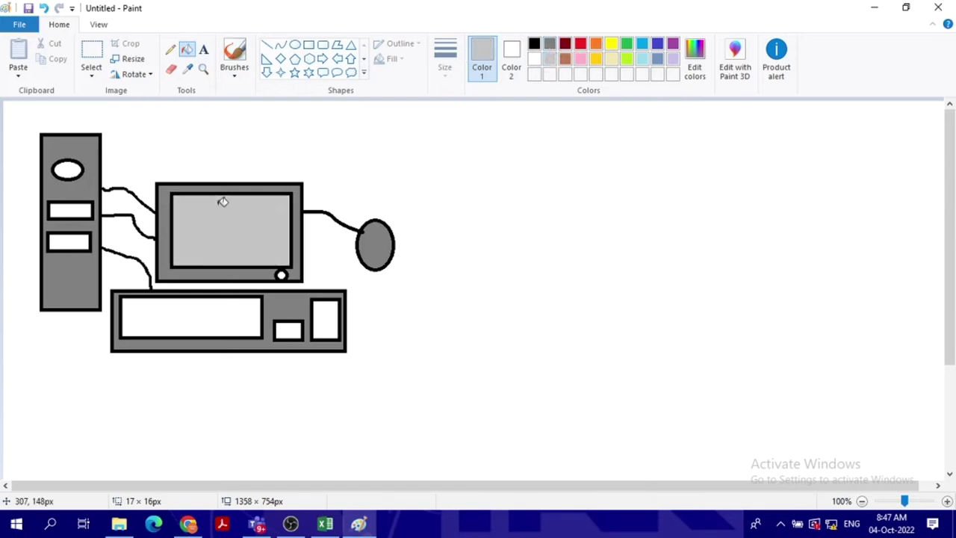
click(327, 313)
click(287, 330)
click(233, 321)
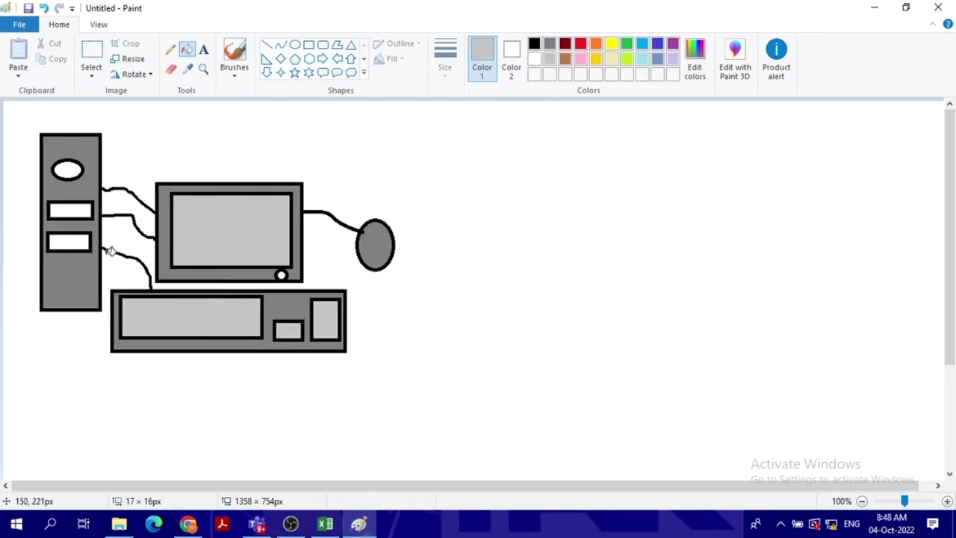
click(82, 237)
click(73, 210)
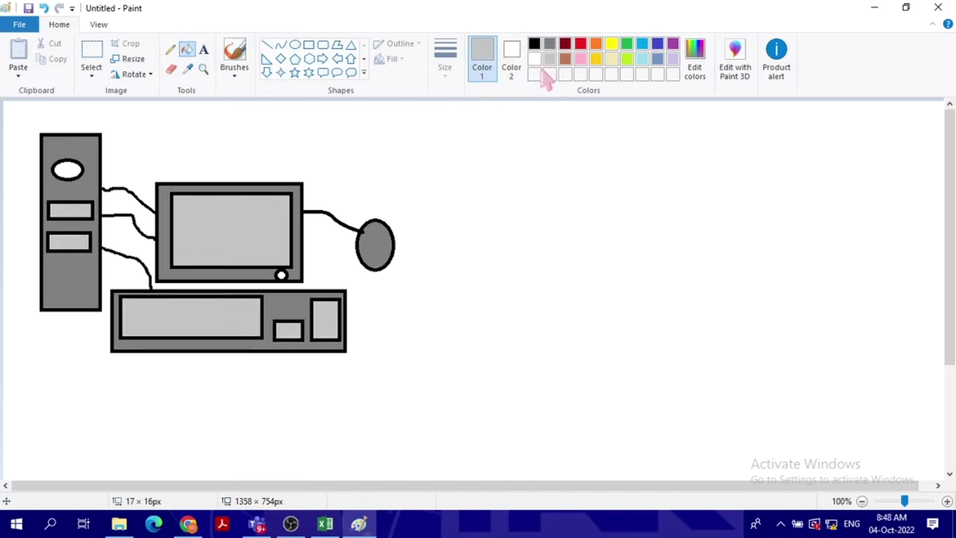
click(642, 43)
click(73, 169)
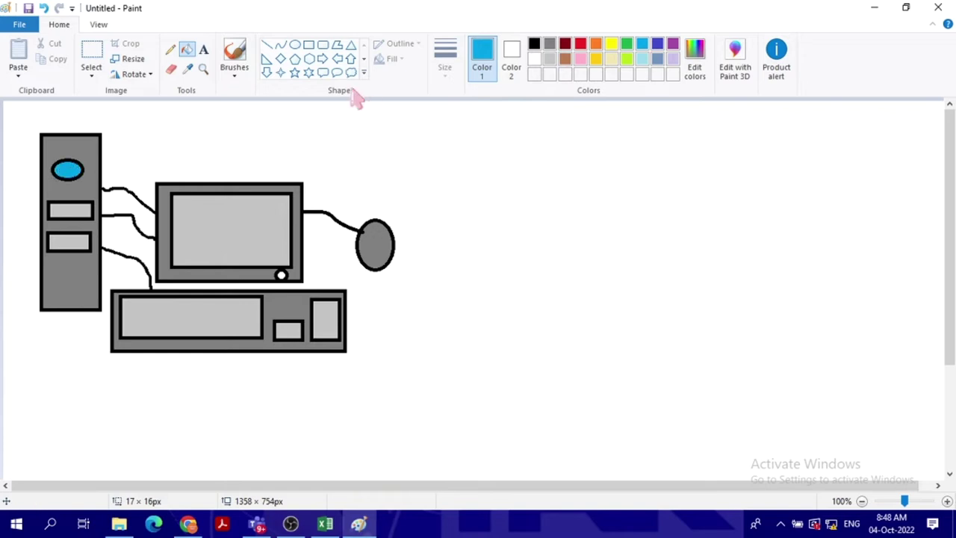
Step: Set text size 16 and label the monitor 'Screen Monitor'
click(205, 53)
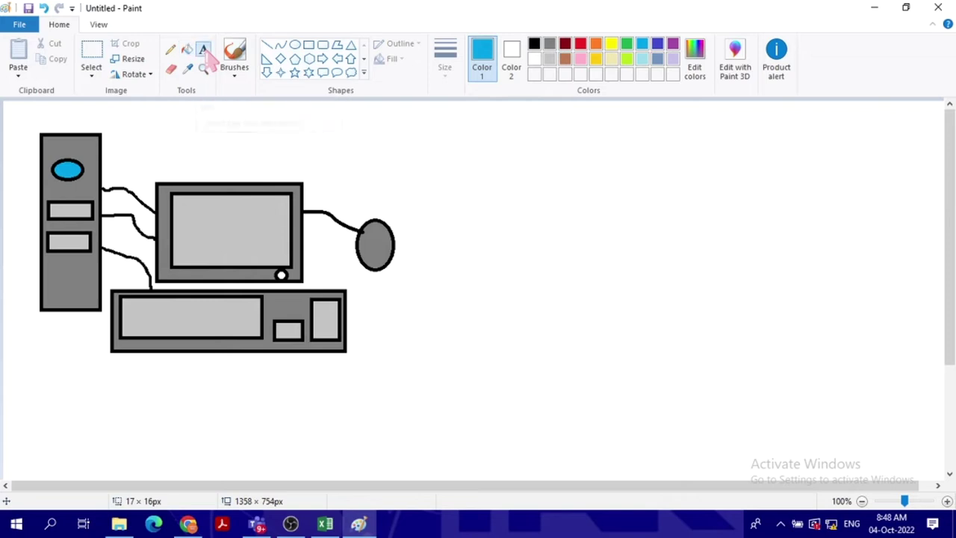
click(175, 162)
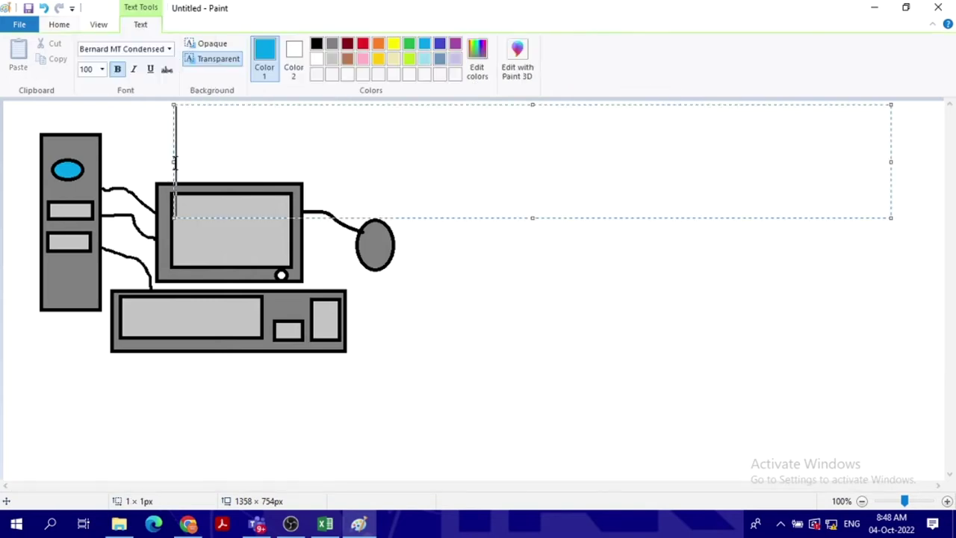
click(101, 69)
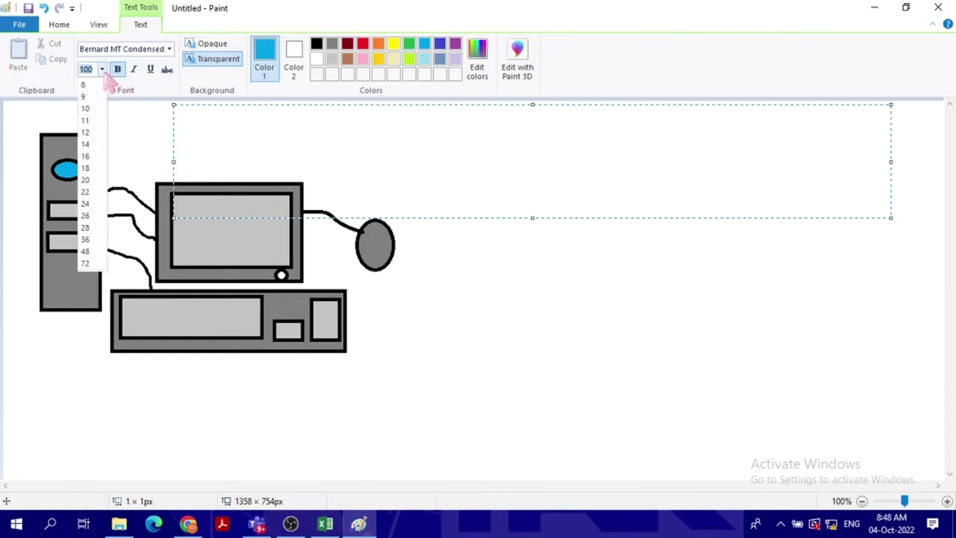
click(94, 156)
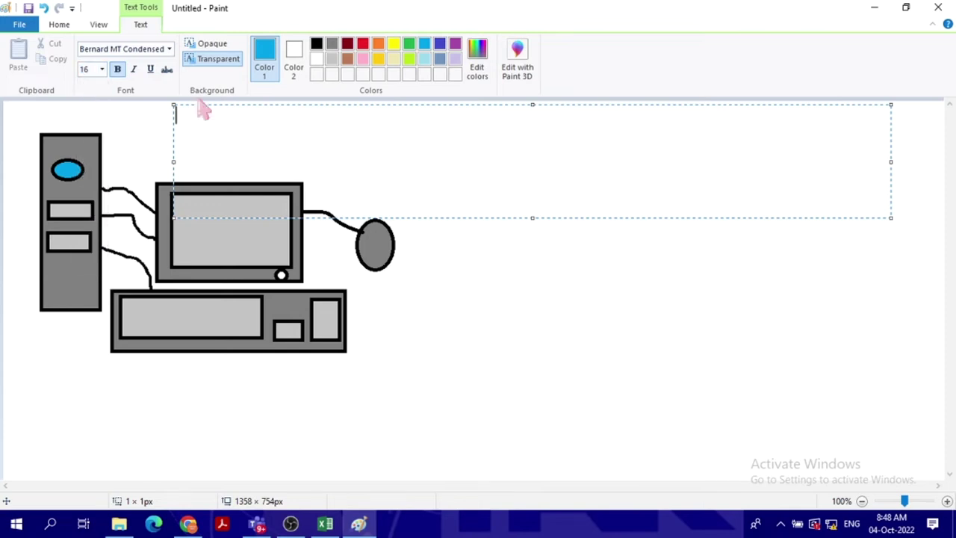
drag(197, 105, 188, 155)
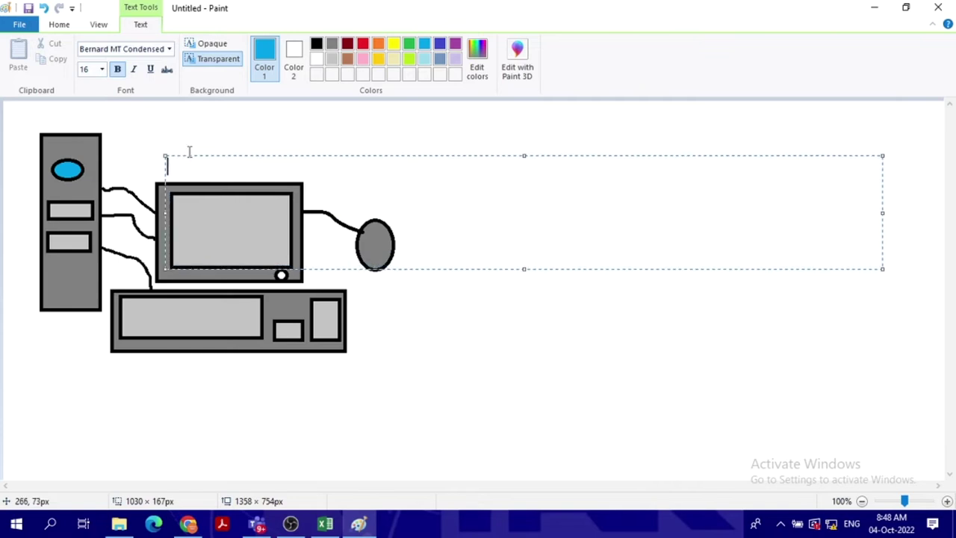
text(Screen Monitor)
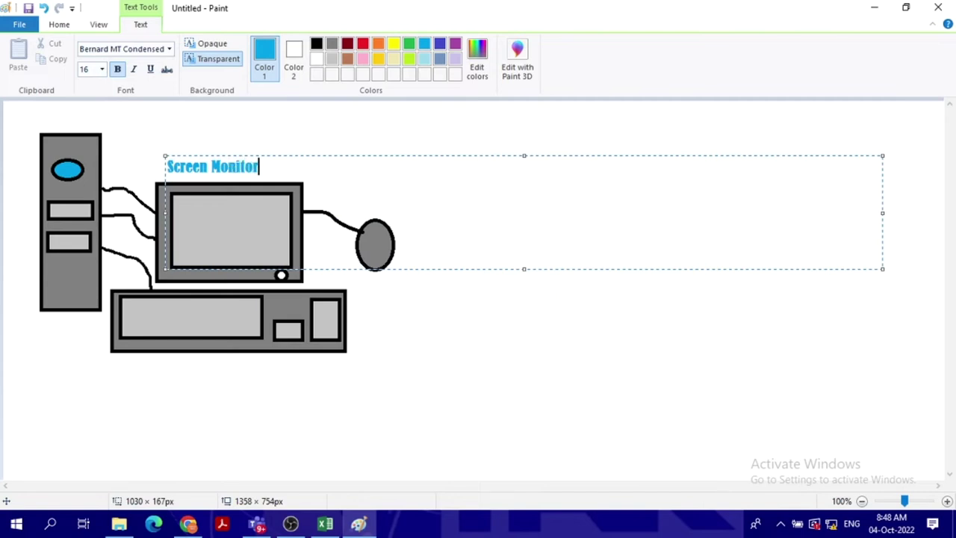
click(364, 289)
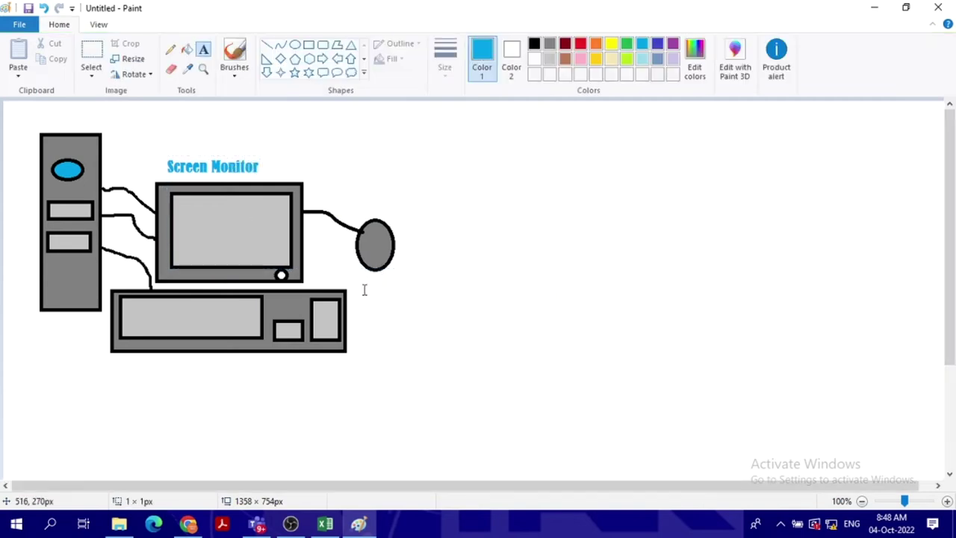
Step: Add the 'Mouse', 'Keyboard' and 'CPU' labels beside their parts
click(363, 290)
text(N)
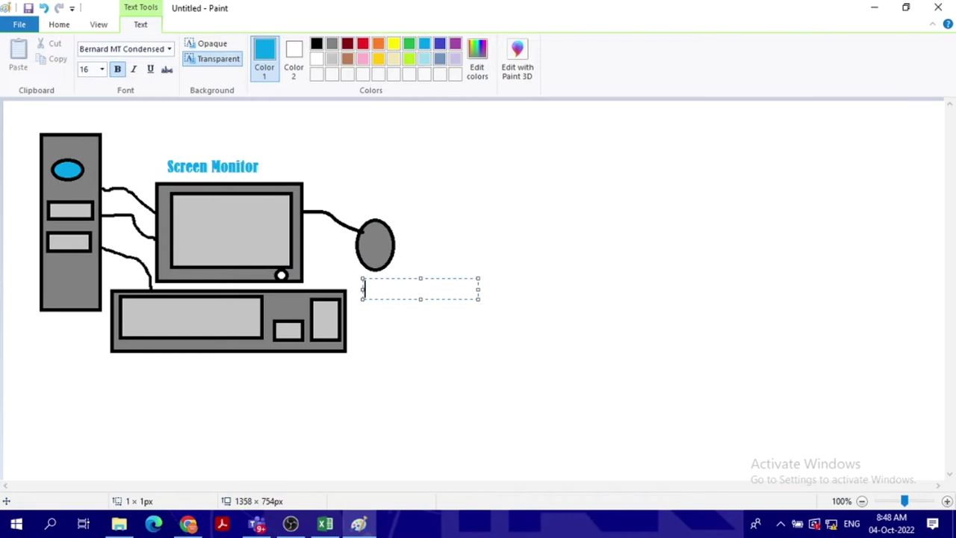
text(Mouse)
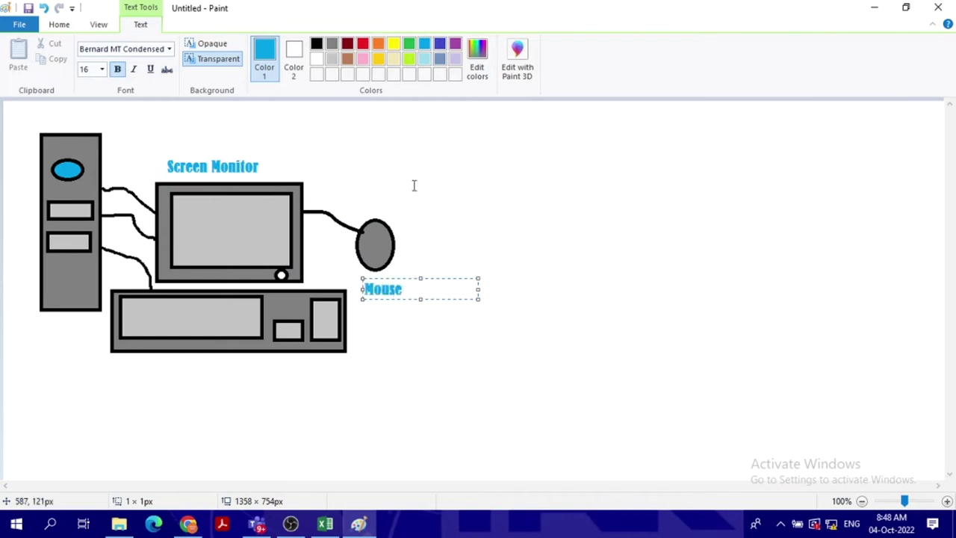
click(139, 359)
click(141, 355)
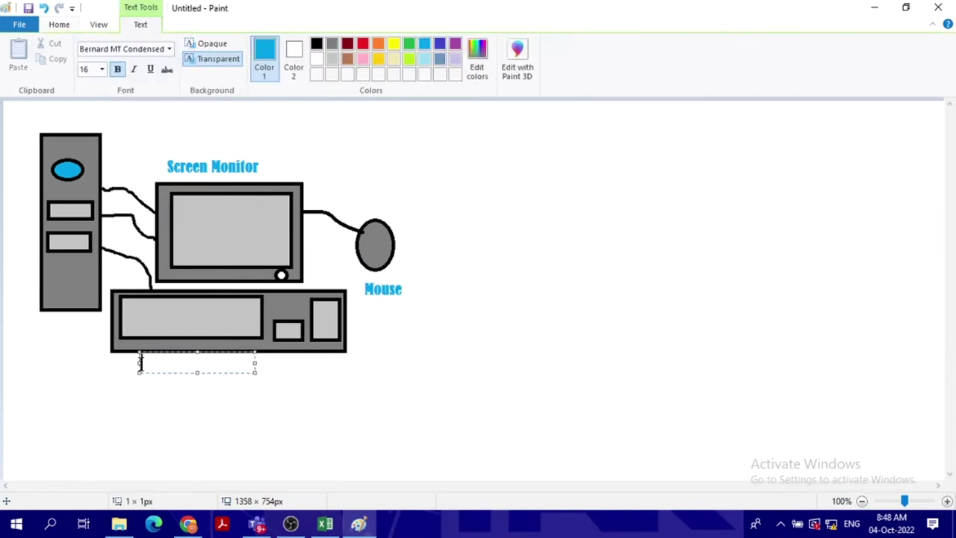
text(Keyboard)
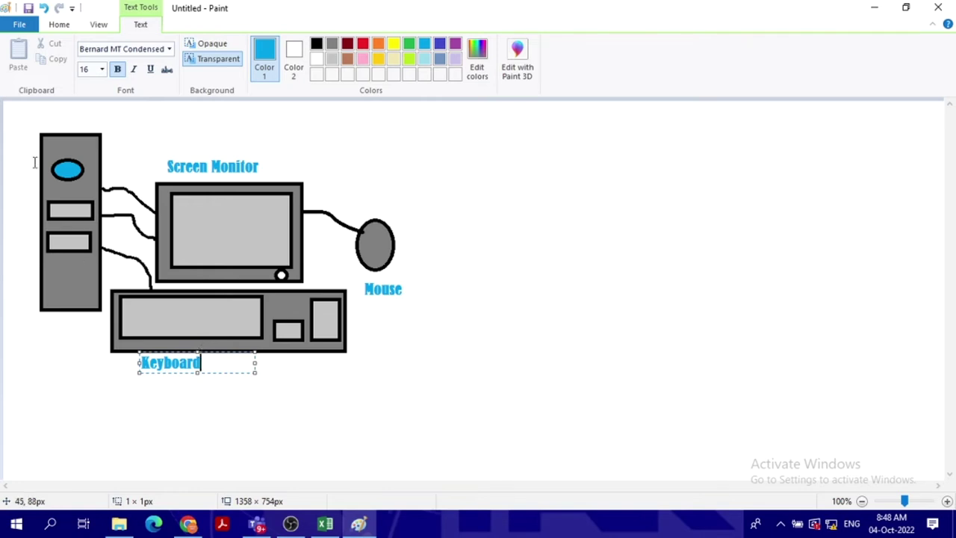
click(39, 112)
click(38, 113)
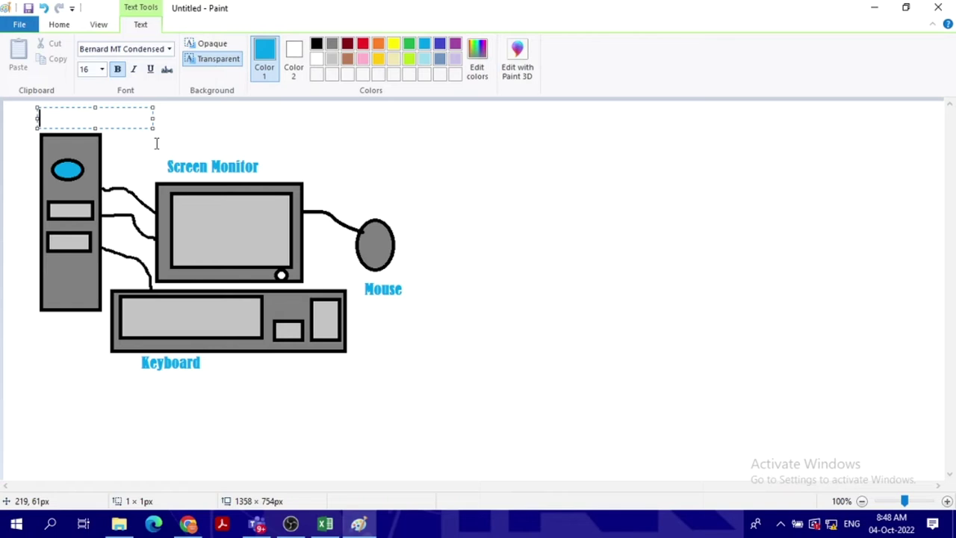
text(CPU)
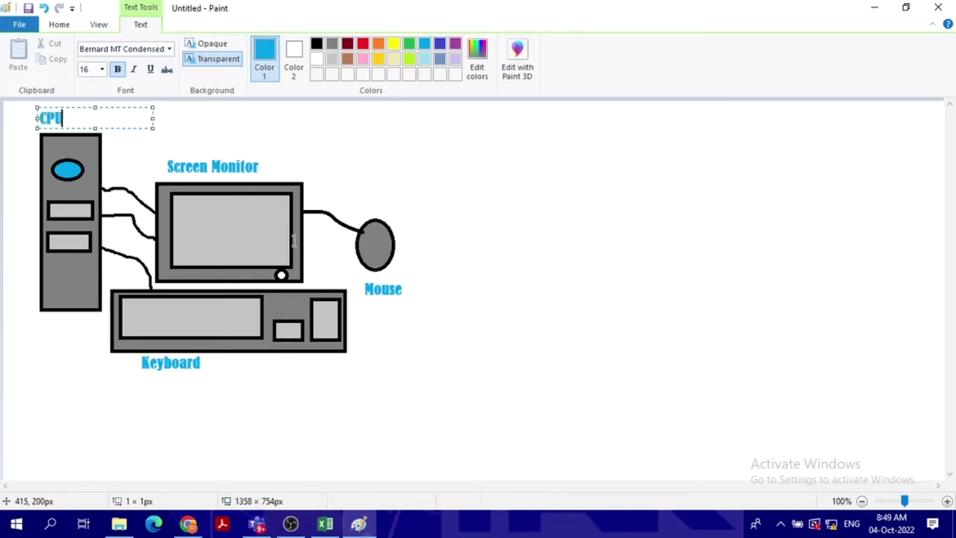
Step: Type a red 'DESKTOP COMPUTER' caption below the keyboard, widened to fit one line
click(98, 416)
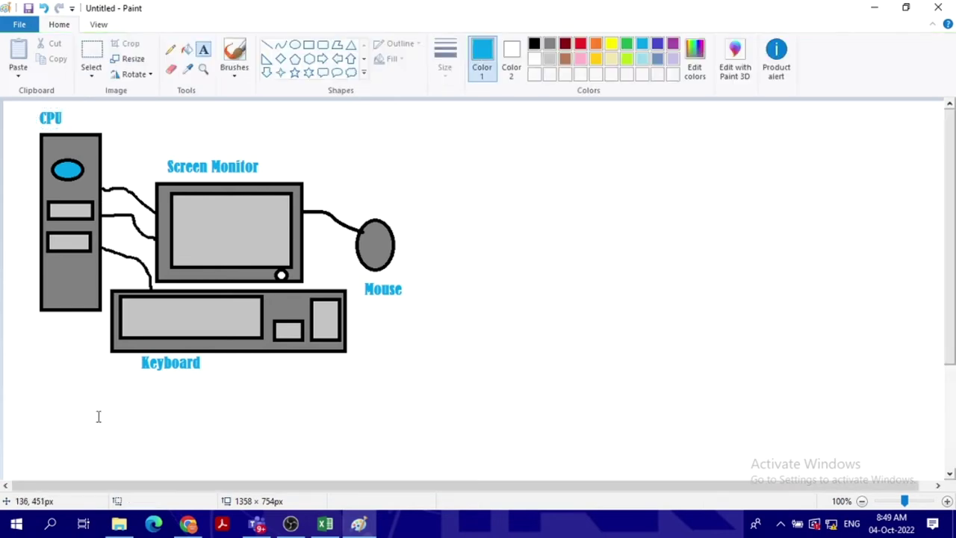
click(99, 416)
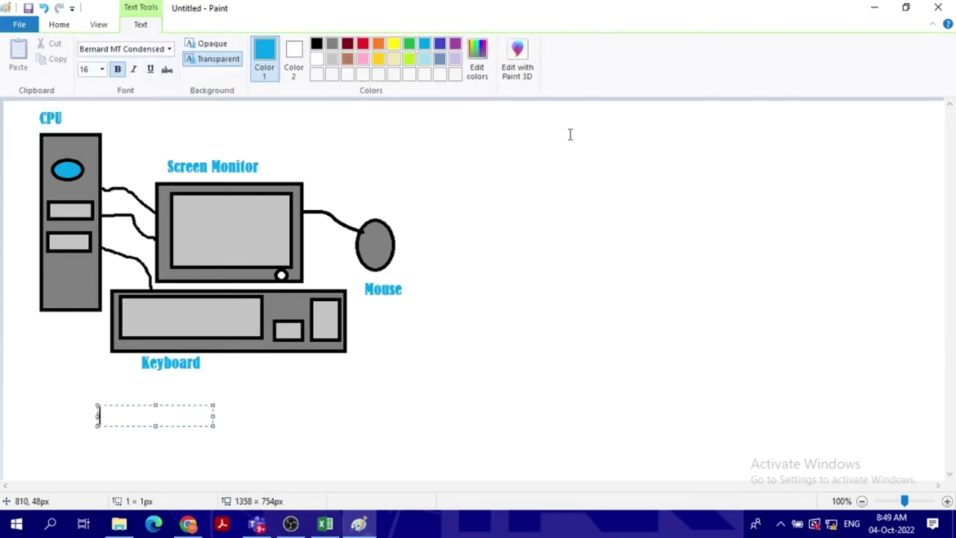
click(363, 43)
text(DESKTO)
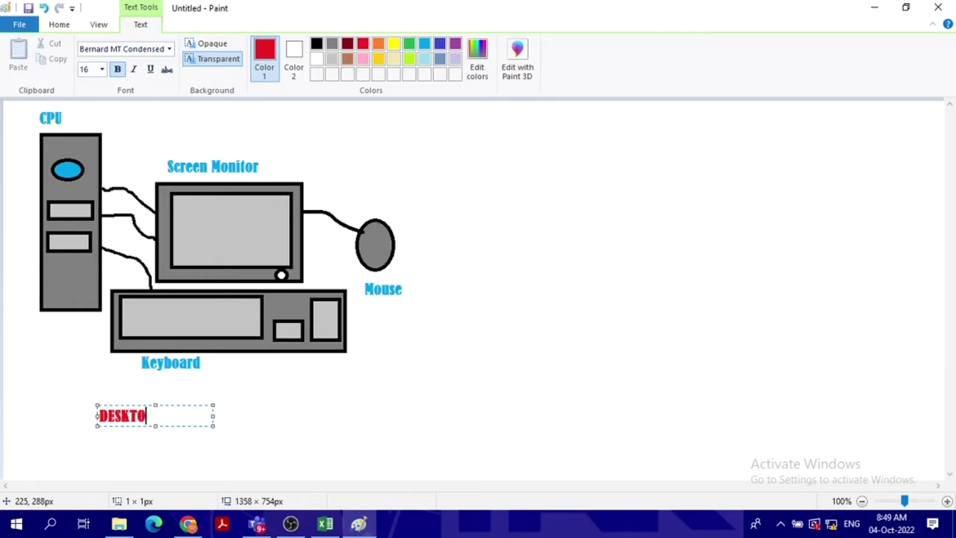
text(MPUTER)
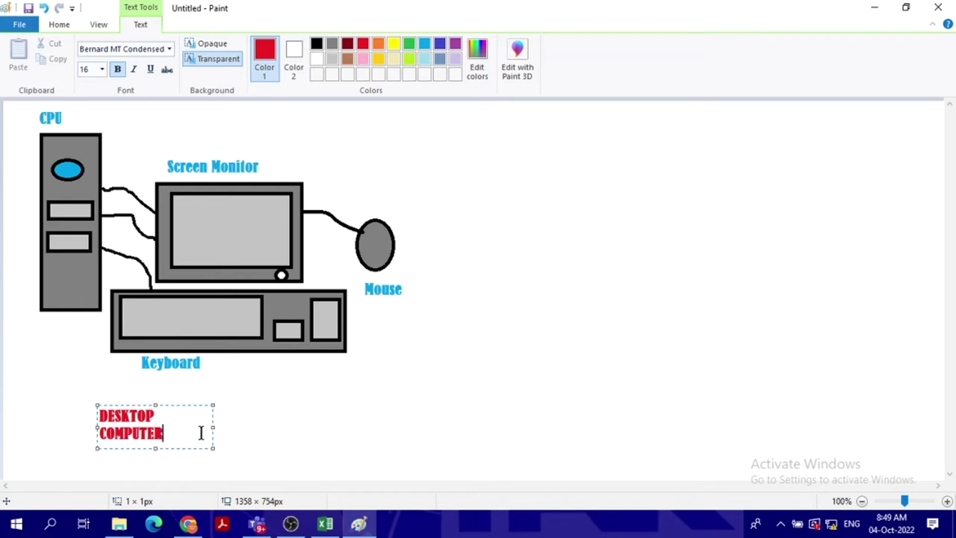
drag(213, 427, 270, 429)
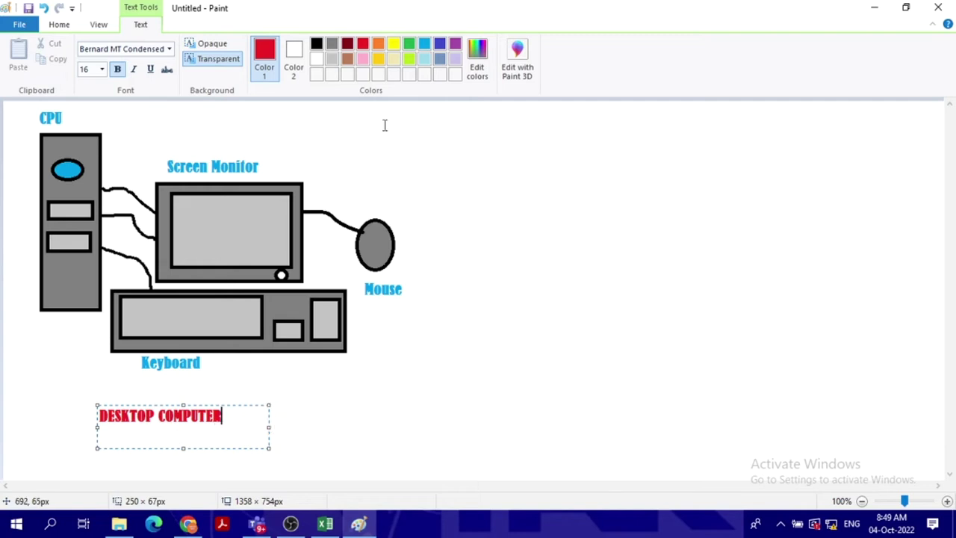
click(64, 26)
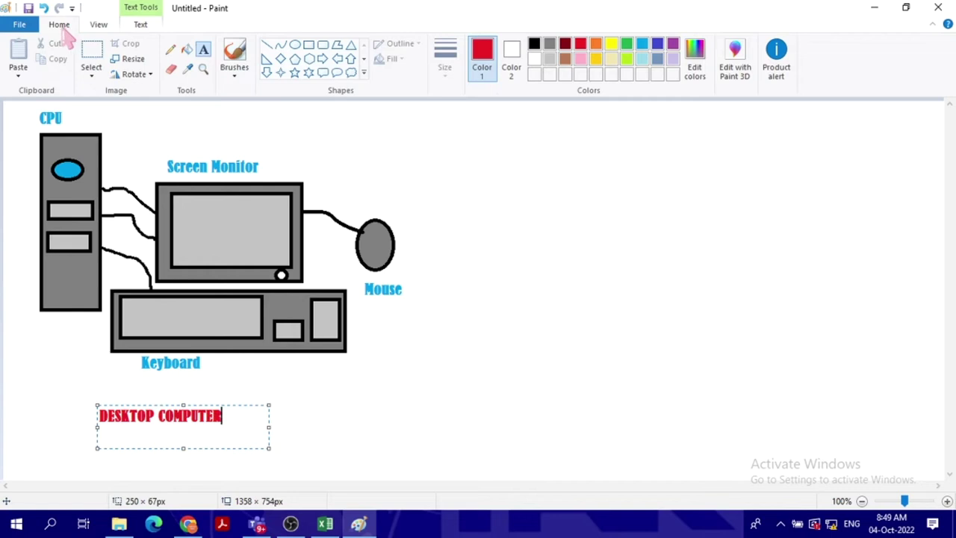
click(480, 234)
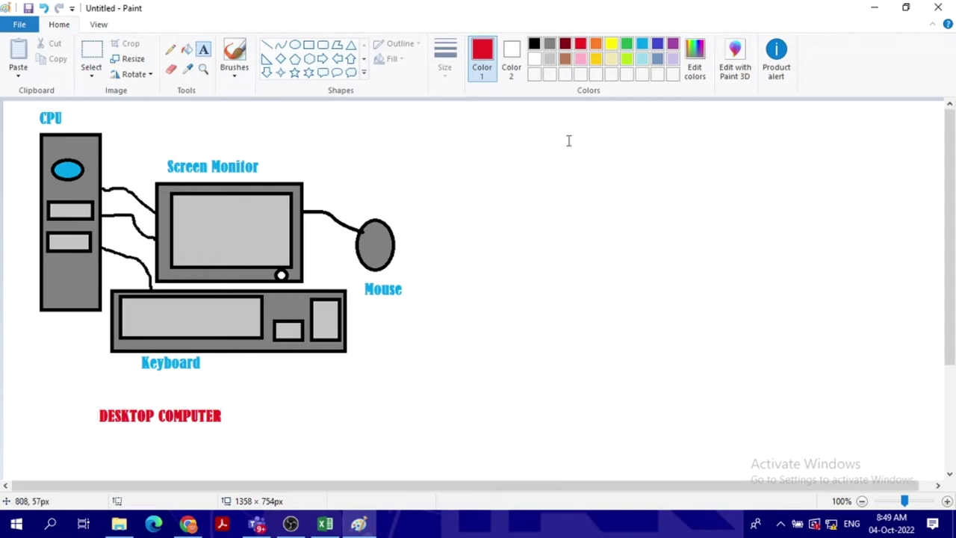
Step: Switch the drawing colour to black and undo a trial rectangle, ready for straight lines
click(266, 46)
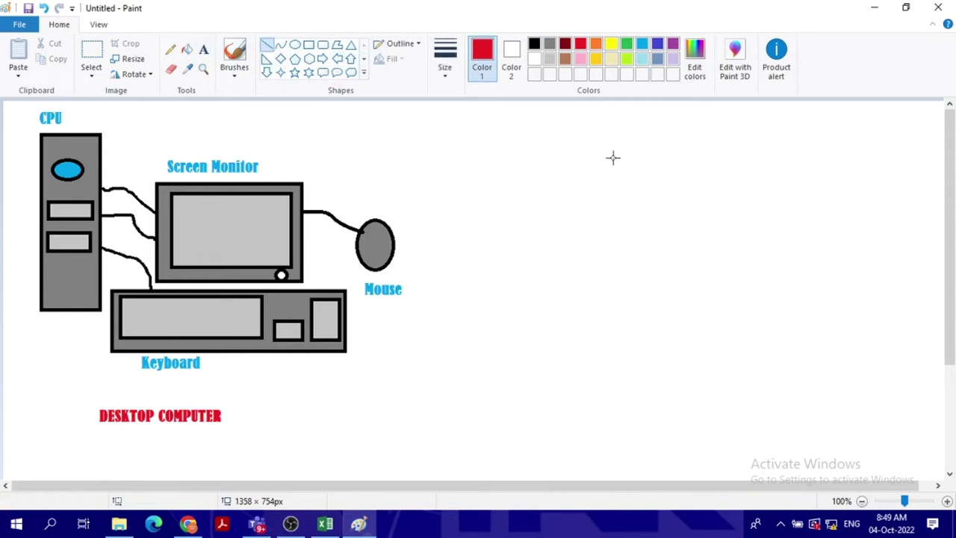
click(308, 45)
drag(505, 254, 615, 302)
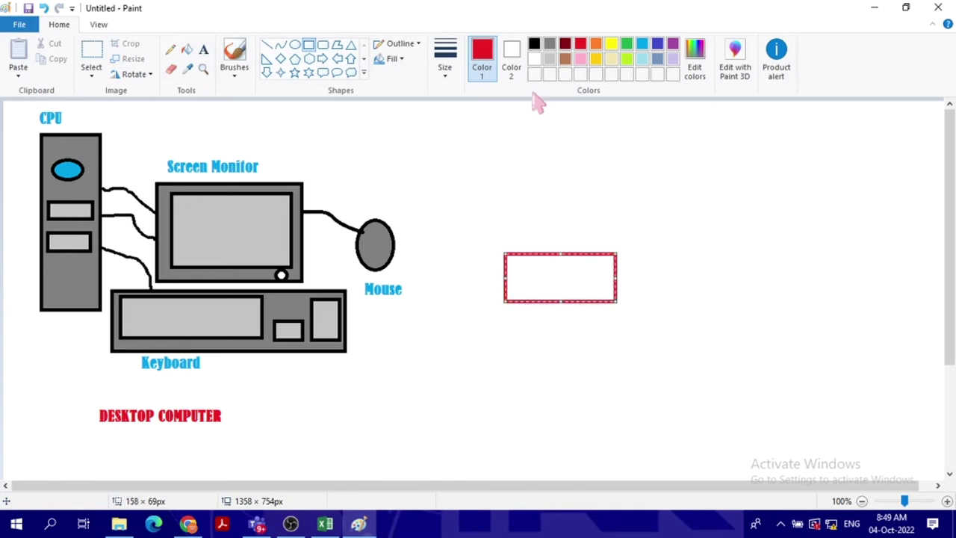
click(534, 44)
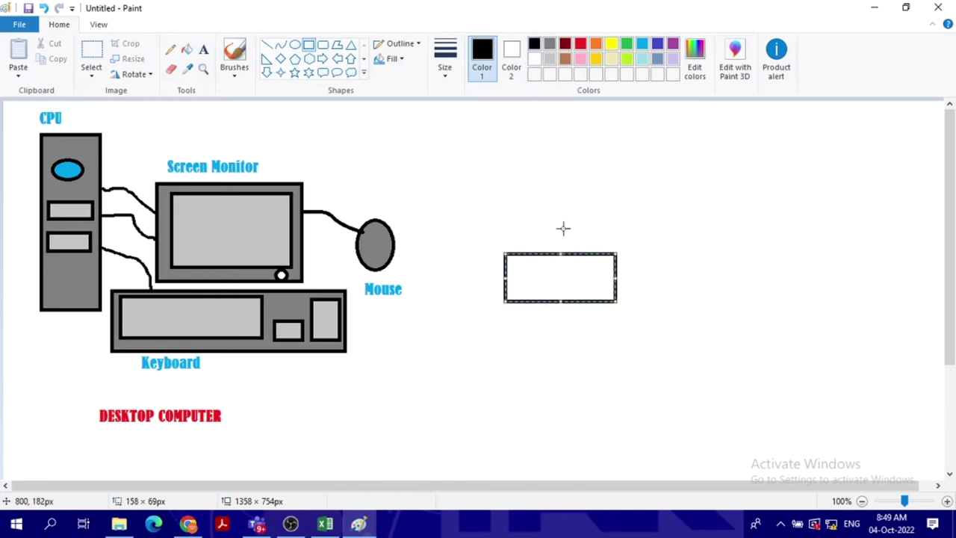
key(ctrl+z)
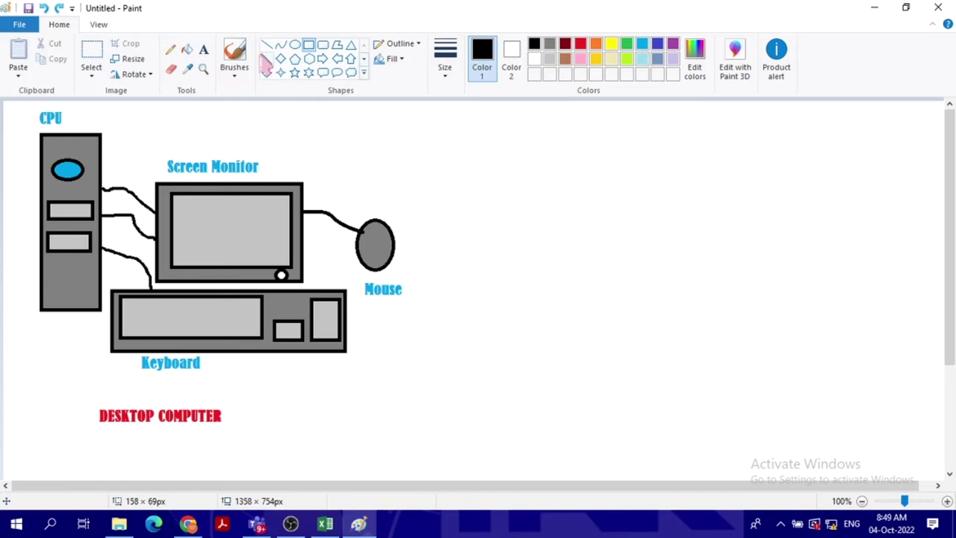
click(267, 45)
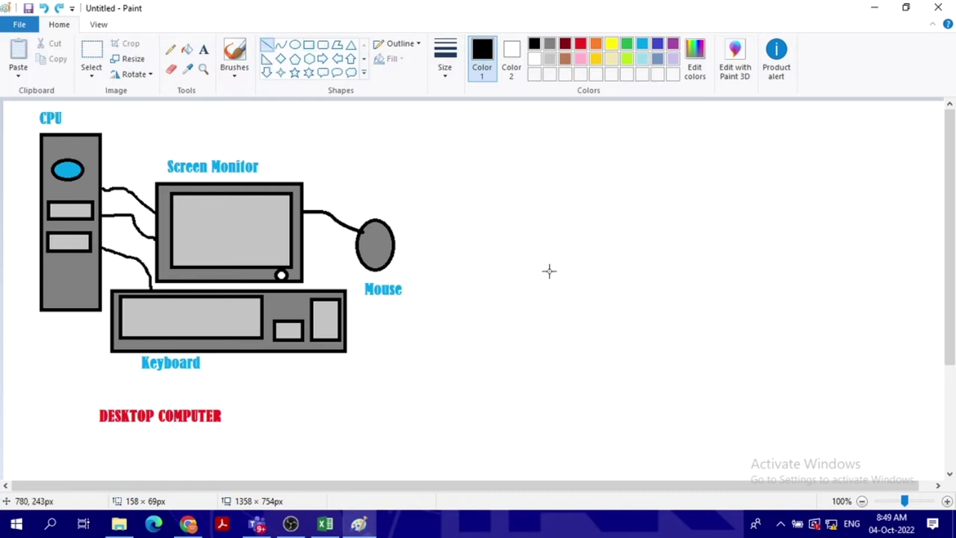
Step: Draw the laptop base as a slanted black parallelogram right of the desktop
drag(549, 272, 699, 271)
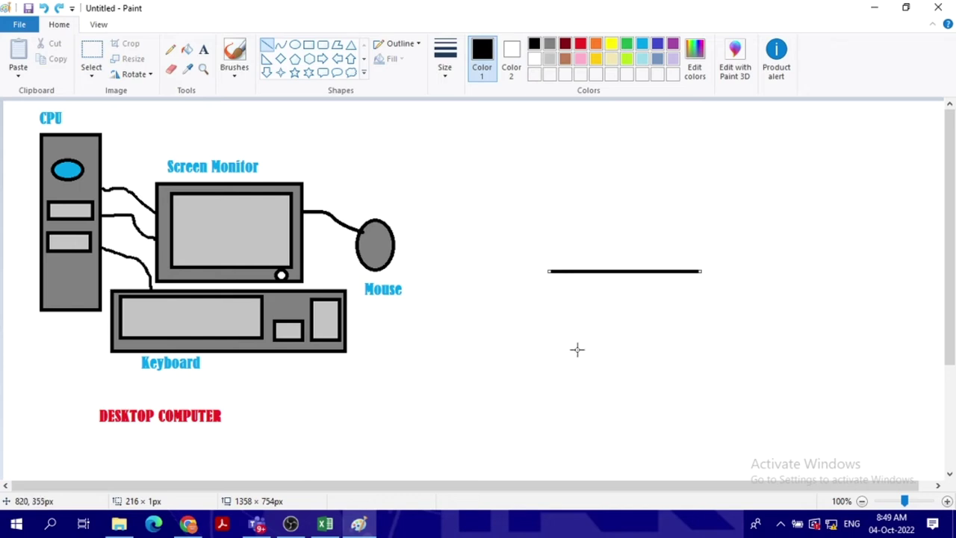
drag(577, 349, 700, 272)
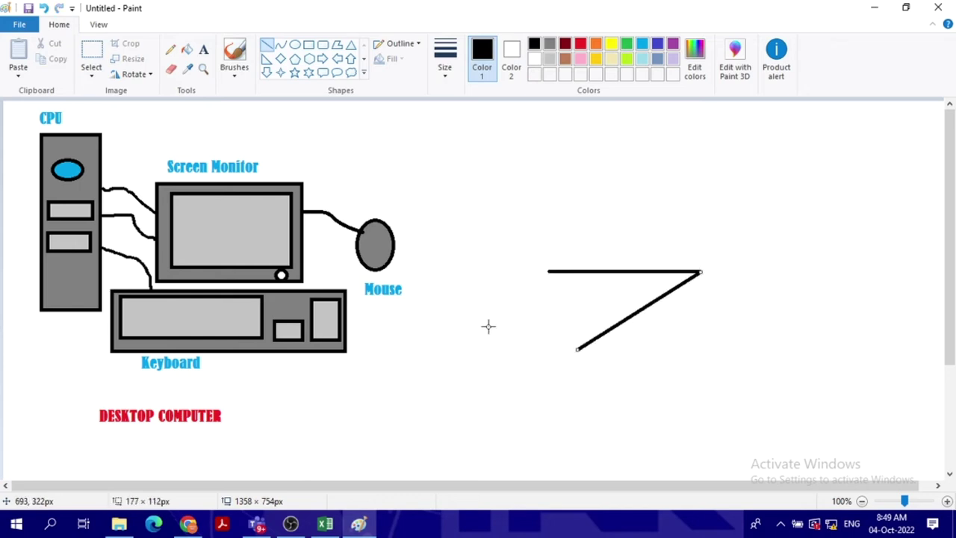
drag(459, 327, 548, 271)
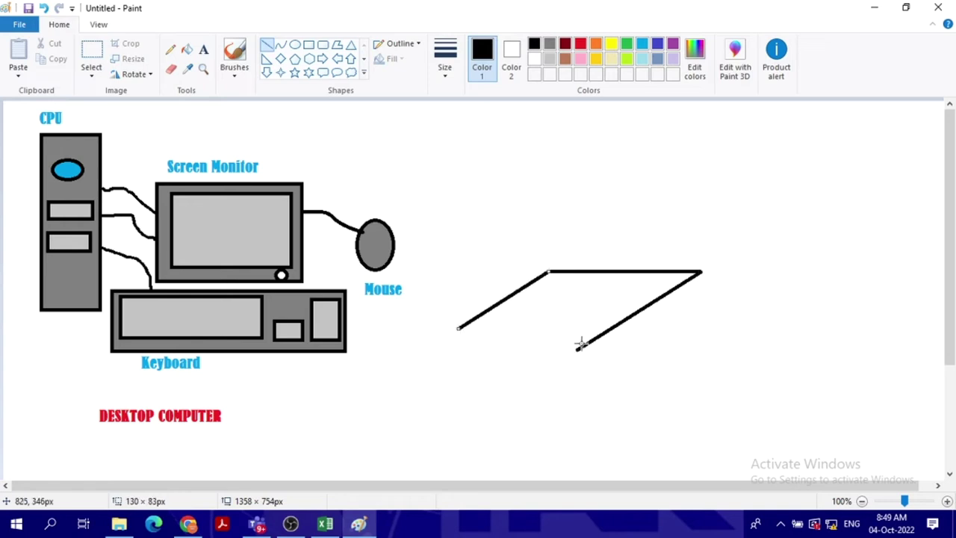
drag(580, 345, 454, 330)
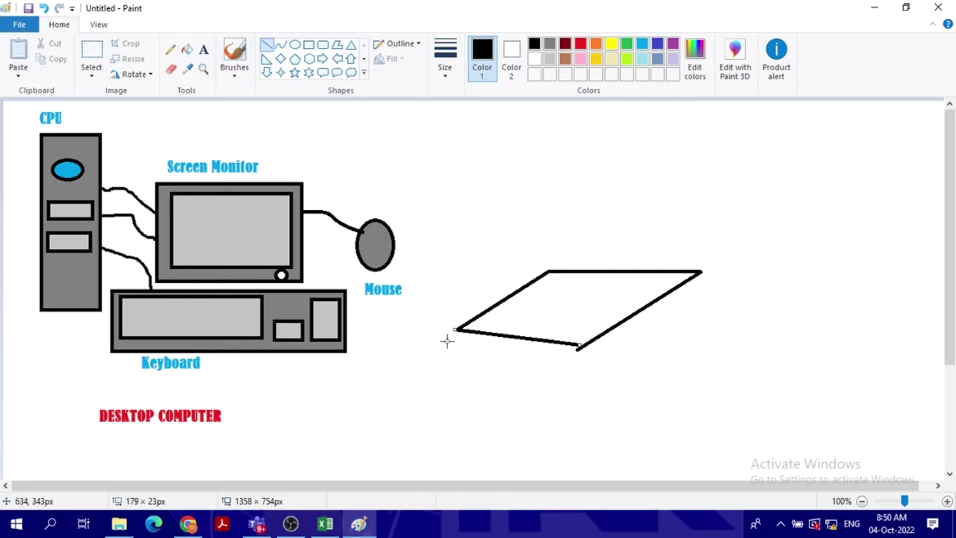
drag(458, 340, 459, 328)
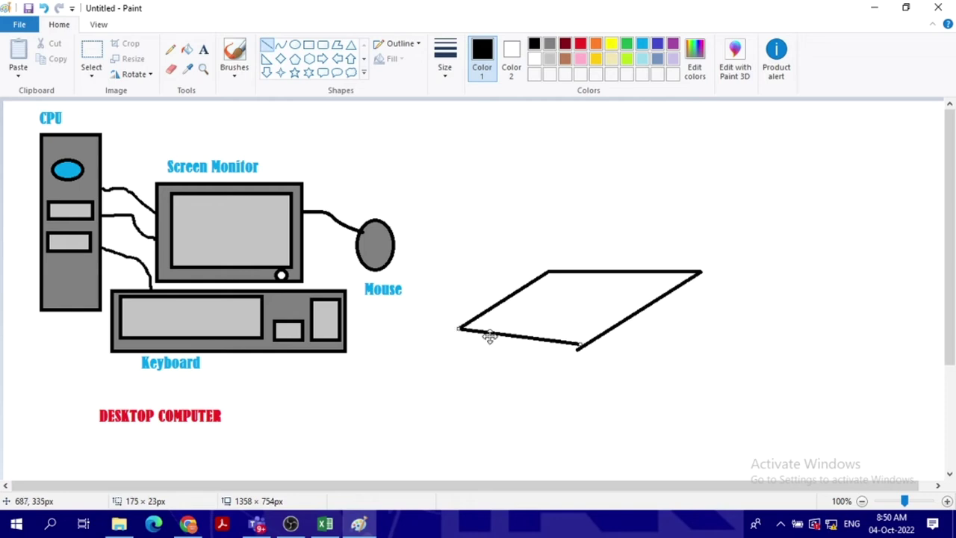
drag(581, 347, 577, 351)
Step: Add parallel edges for base thickness, then draw the screen's left and top edges
drag(703, 279, 576, 357)
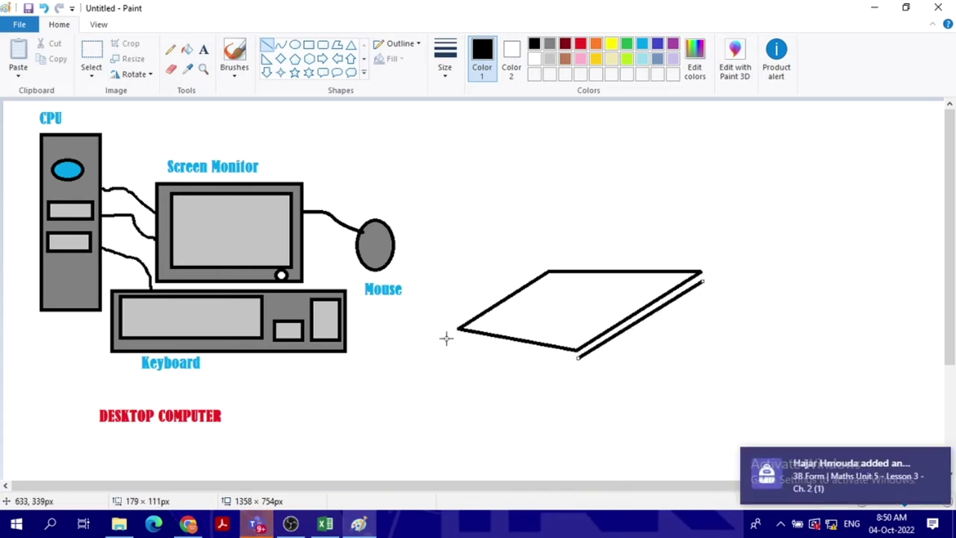
drag(458, 335, 577, 359)
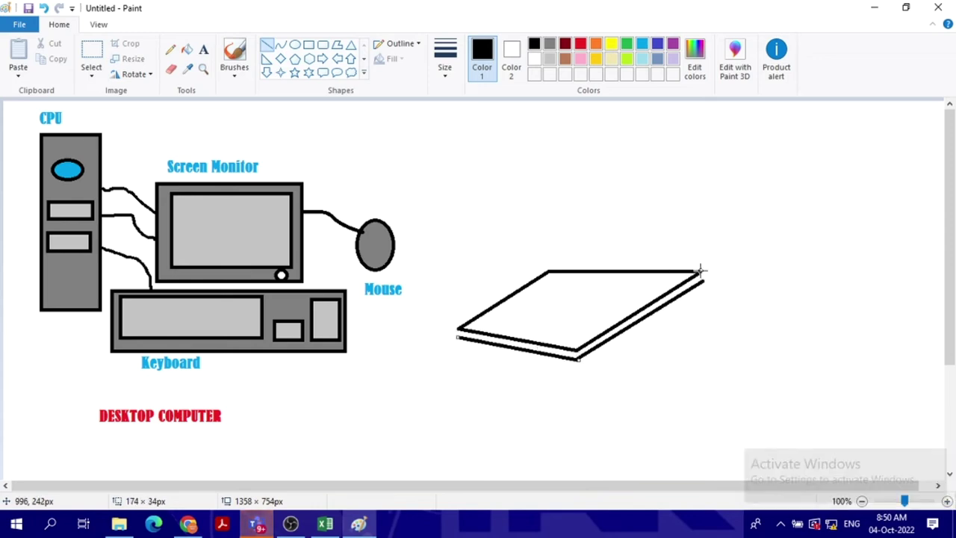
drag(700, 270, 700, 280)
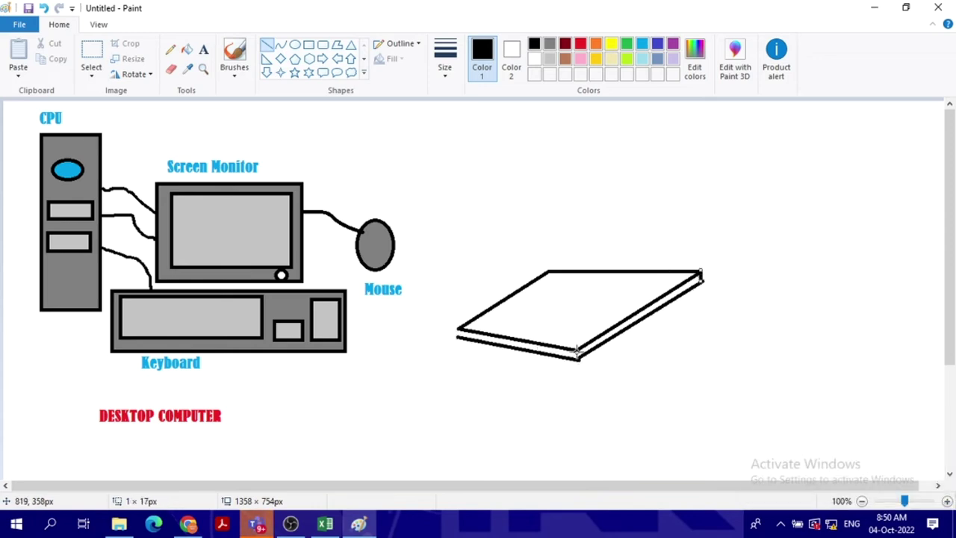
drag(576, 349, 577, 356)
drag(457, 326, 457, 340)
drag(547, 270, 555, 173)
drag(701, 157, 555, 172)
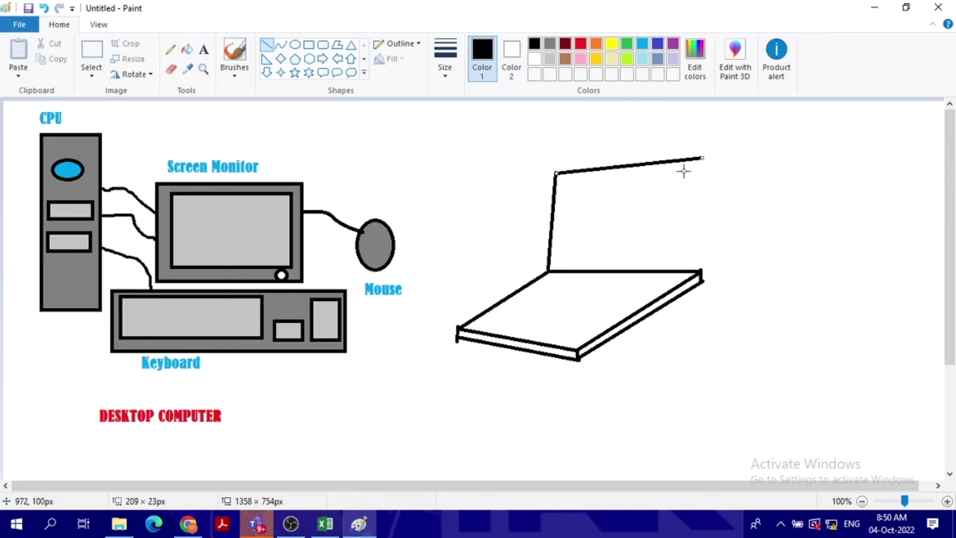
Step: Draw the screen's right edge and double it with a second parallel line
click(700, 273)
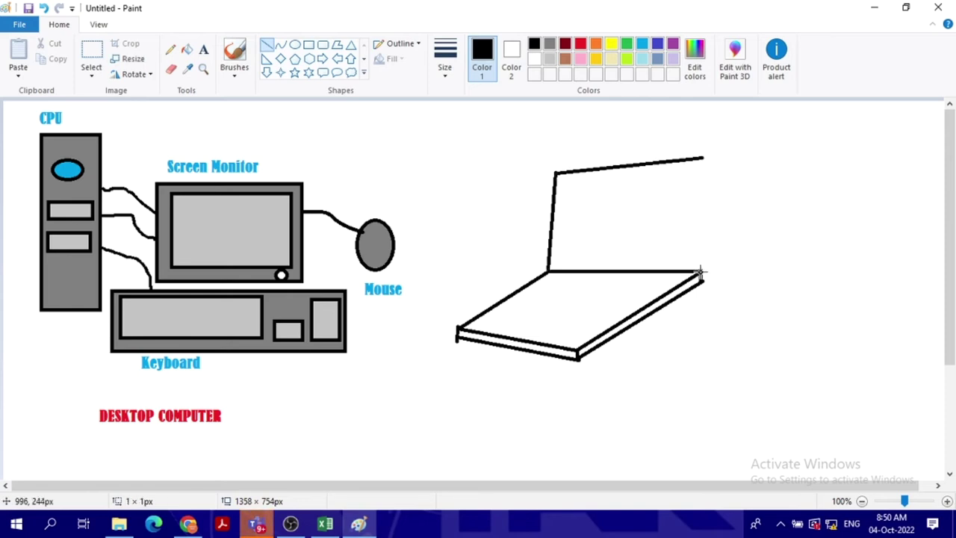
drag(700, 273, 704, 157)
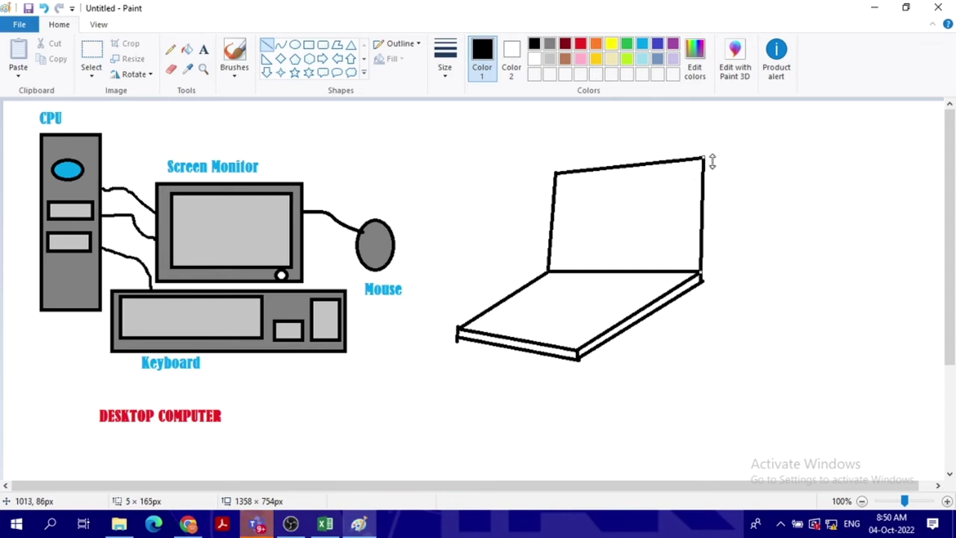
click(725, 267)
drag(705, 274, 706, 157)
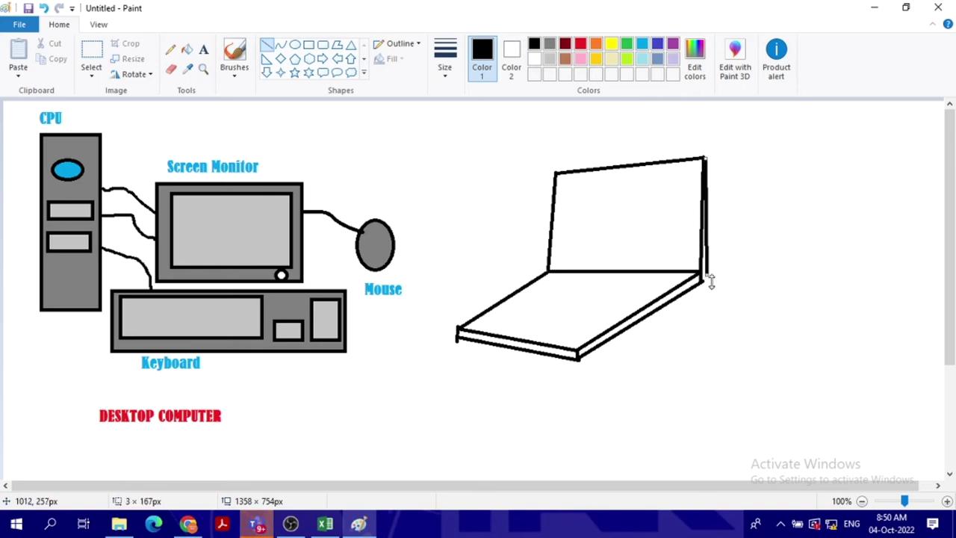
drag(710, 277, 700, 281)
click(667, 228)
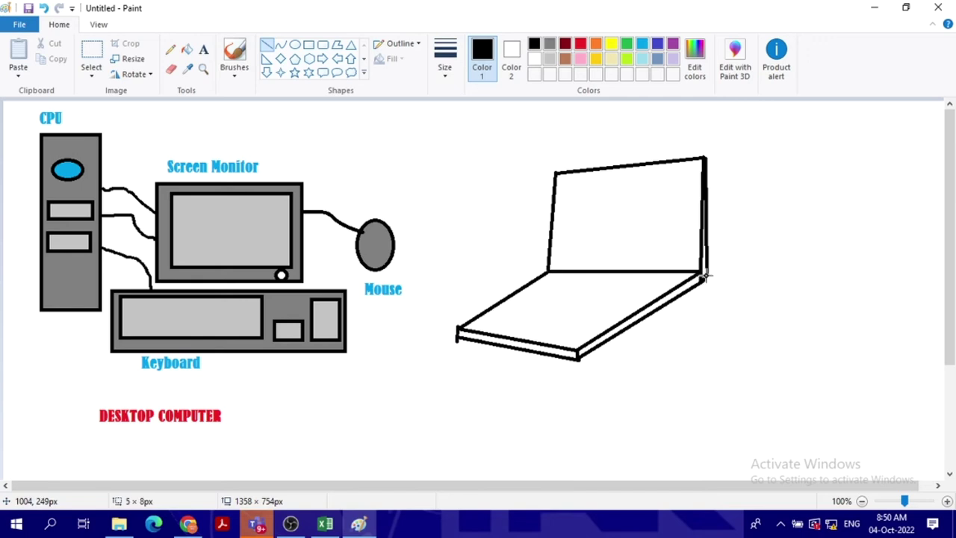
drag(706, 276, 708, 279)
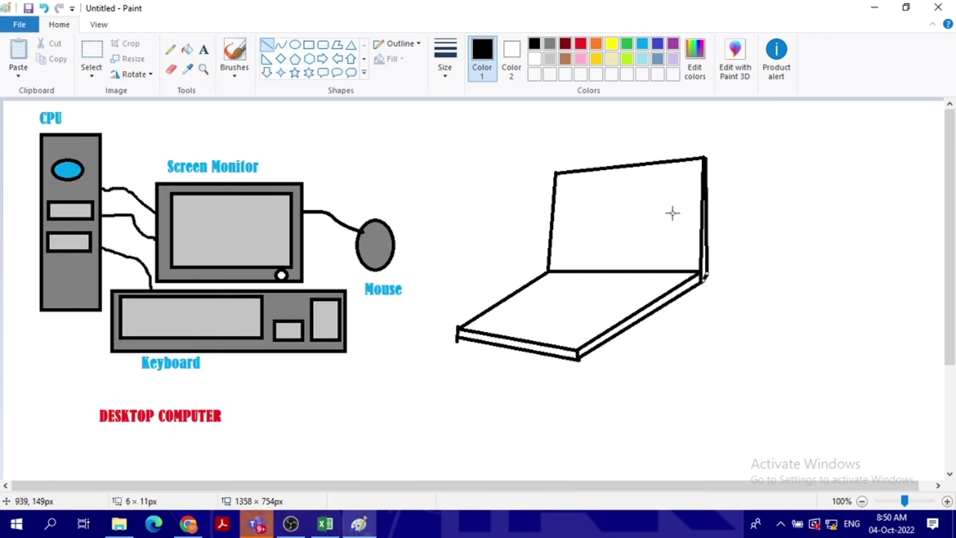
click(562, 177)
Step: Draw inner bezel lines along the screen's left, right, top and bottom sides
drag(562, 177, 557, 261)
drag(694, 168, 691, 269)
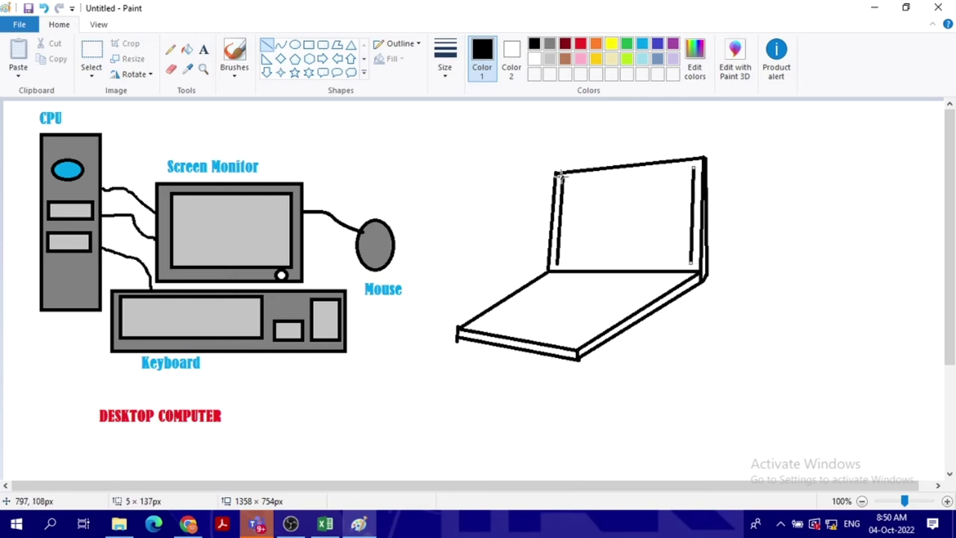
drag(561, 175, 691, 168)
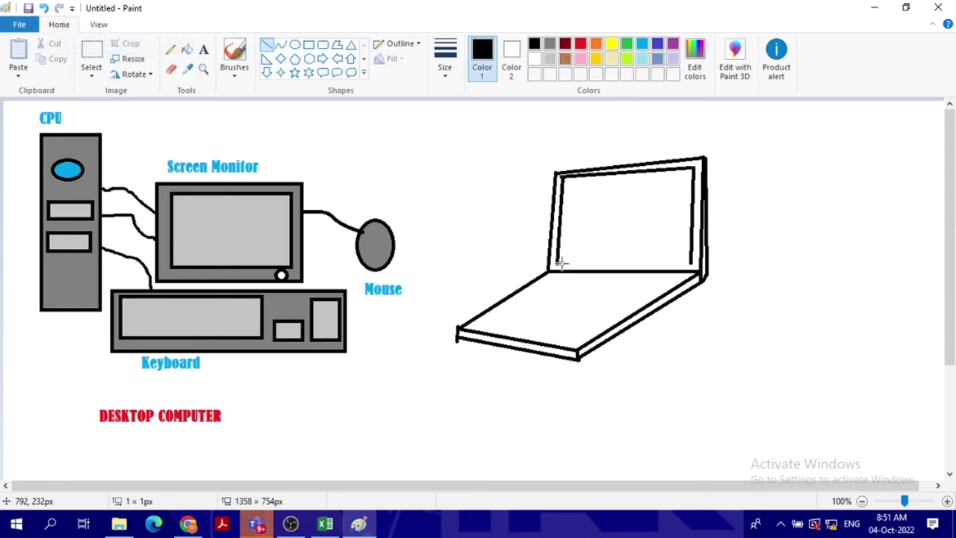
drag(558, 263, 693, 262)
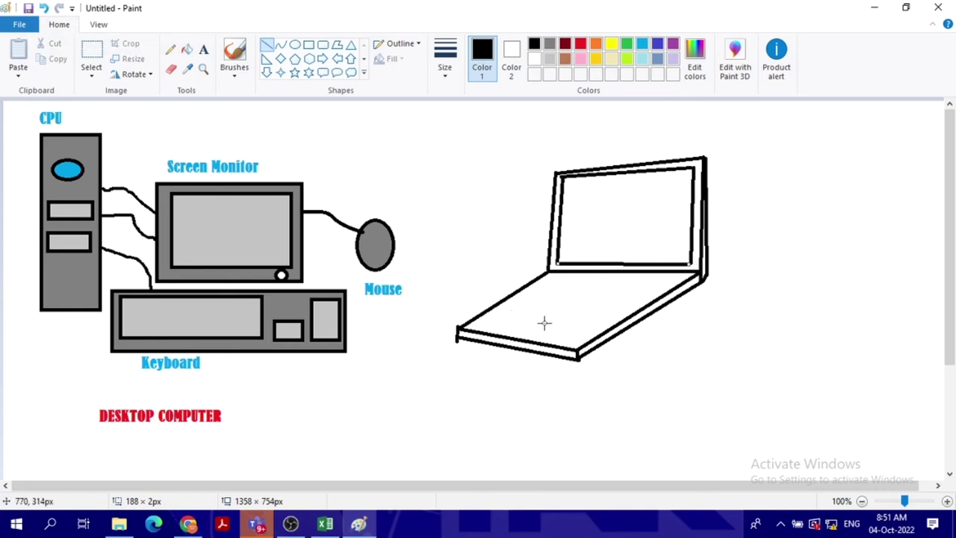
Step: Draw part of the touch pad outline and a quadrilateral keyboard area on the laptop base
mouse_move(523, 316)
mouse_down()
mouse_move(509, 328)
mouse_move(529, 312)
mouse_move(520, 316)
mouse_move(539, 336)
mouse_move(507, 326)
mouse_move(541, 329)
mouse_move(537, 336)
mouse_up()
drag(554, 280, 509, 308)
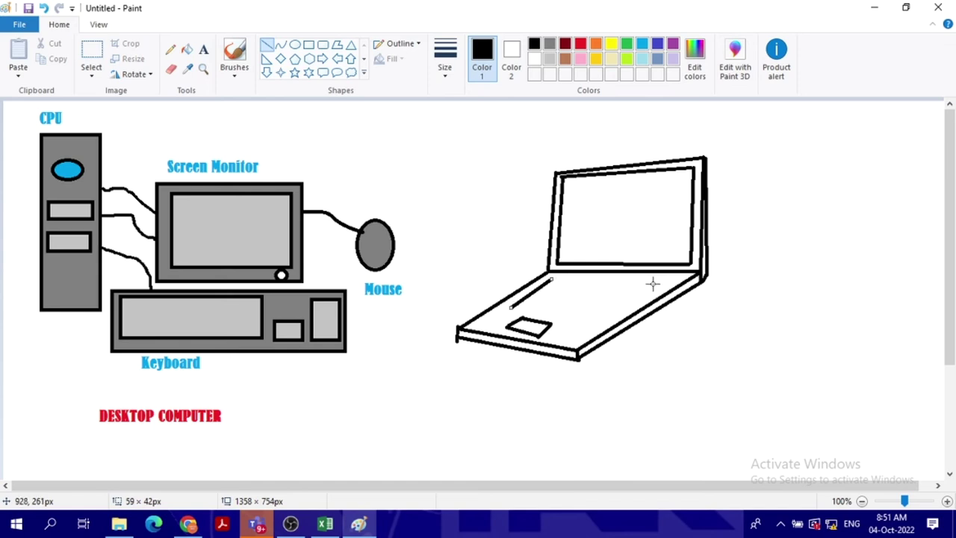
drag(663, 284, 554, 280)
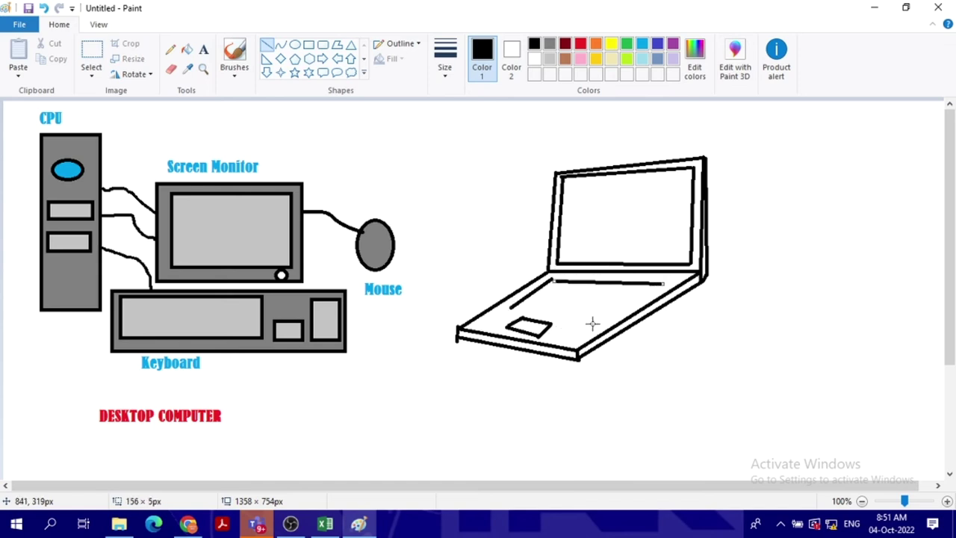
drag(591, 323, 663, 284)
drag(509, 302, 594, 323)
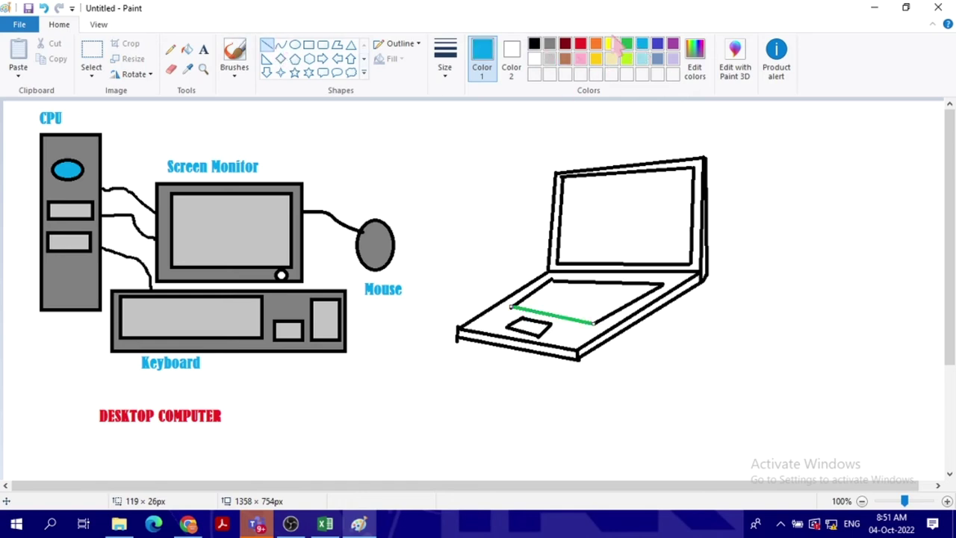
Step: Add light blue text labels 'Screen', 'Touch Pad' and 'Keyboard' around the laptop
click(203, 49)
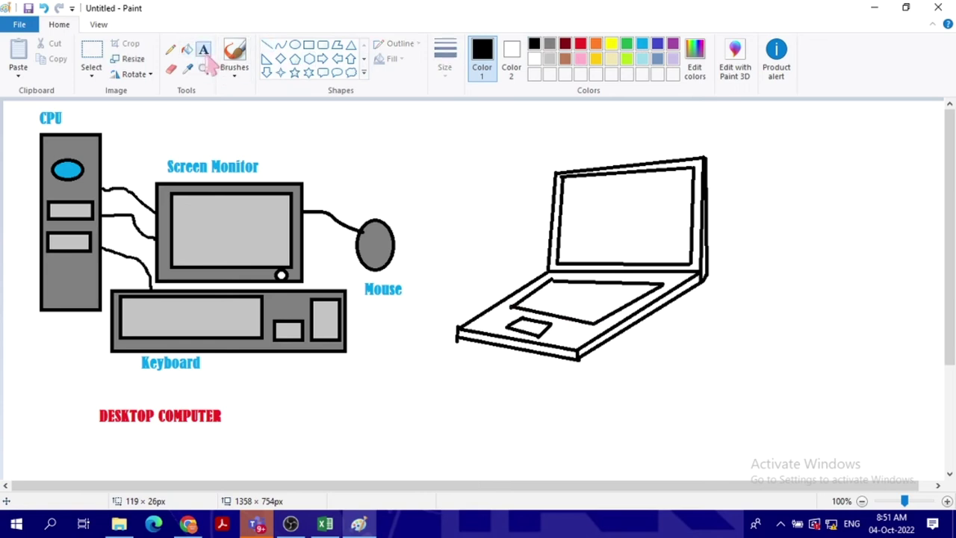
click(642, 45)
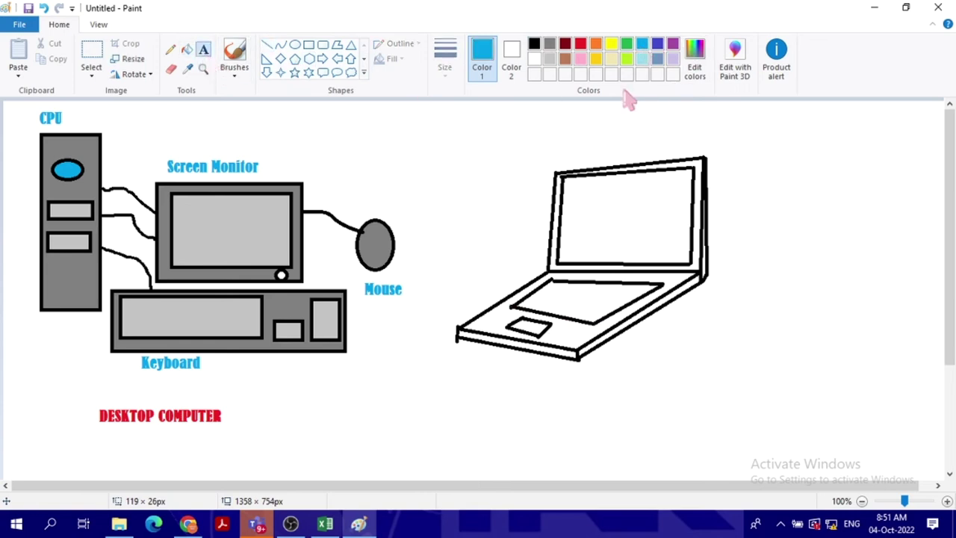
click(559, 147)
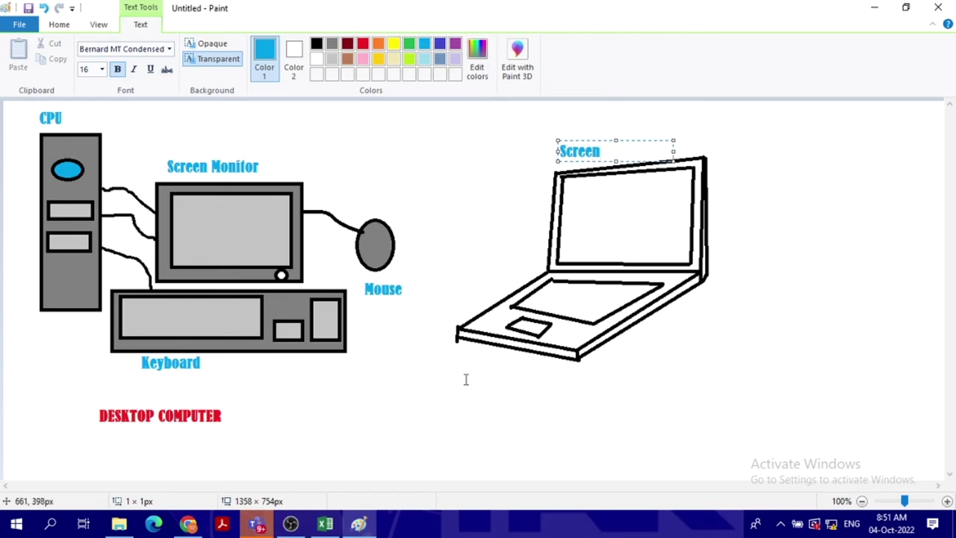
click(484, 364)
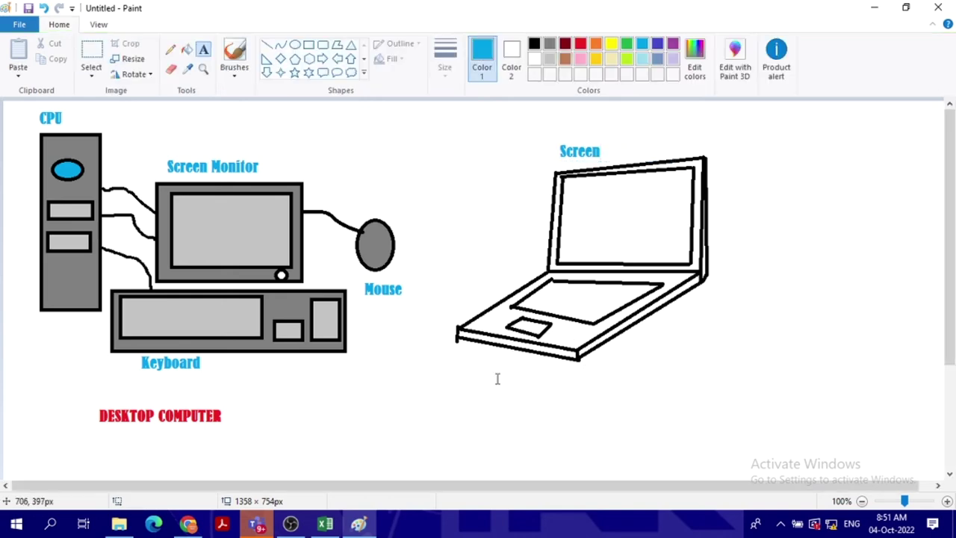
click(482, 369)
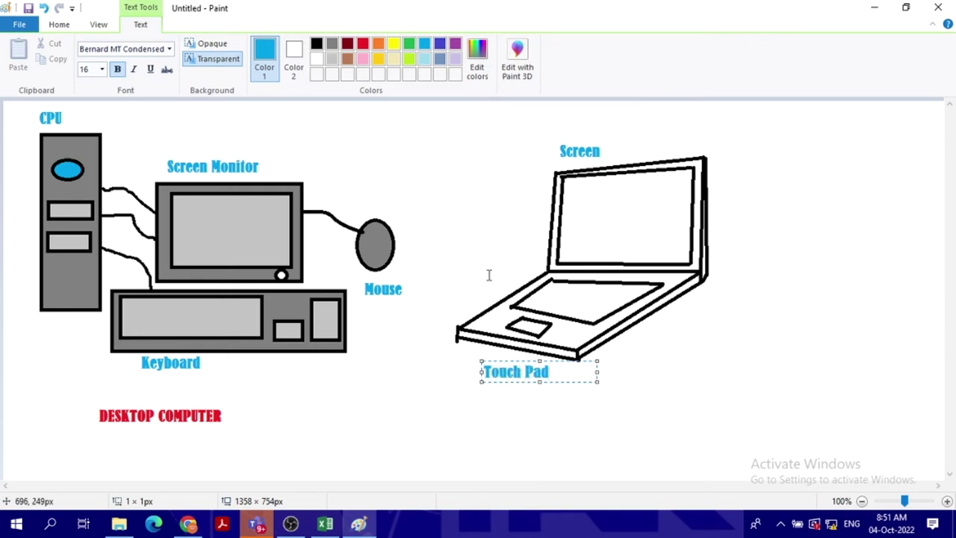
click(453, 278)
click(453, 273)
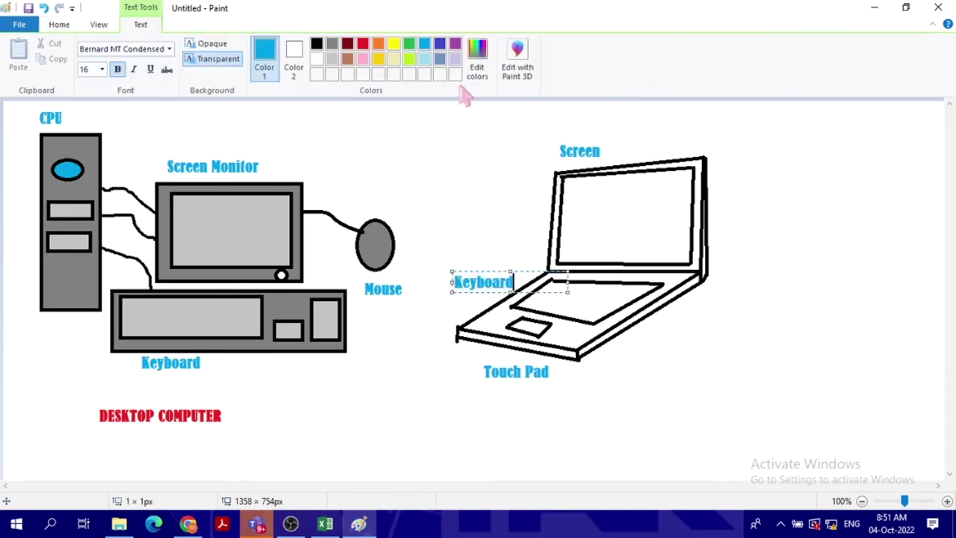
click(496, 418)
click(495, 423)
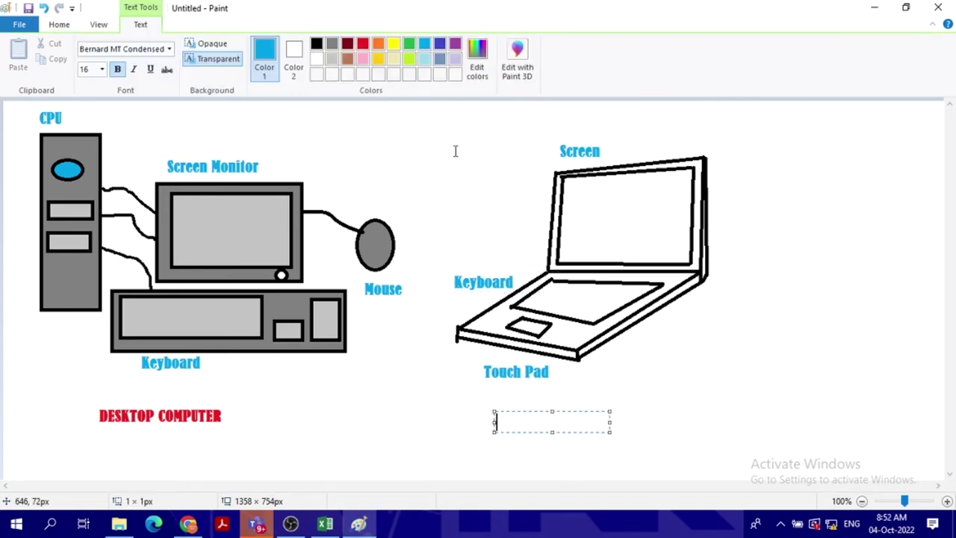
Step: Type the red caption 'Laptop Computer' in the text box beneath the laptop
click(363, 45)
text(La)
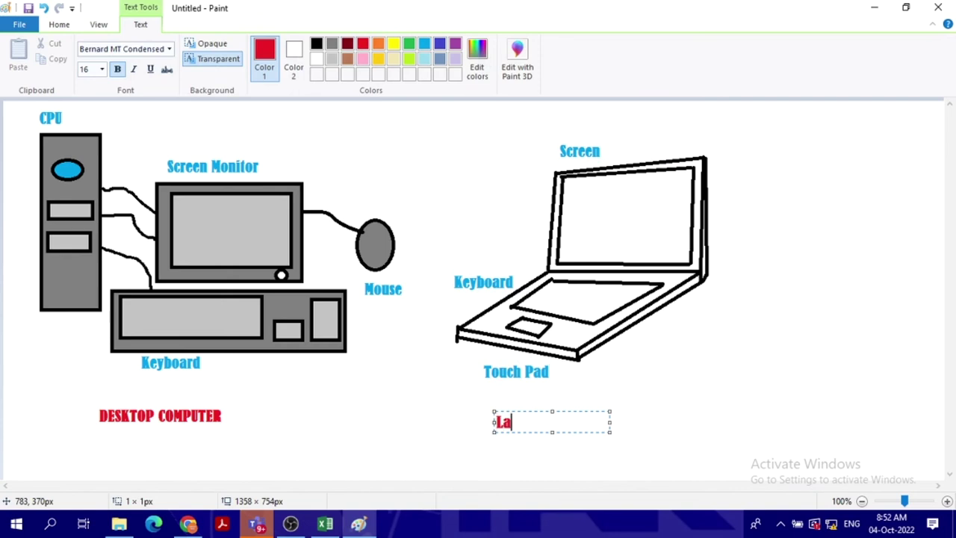
text(ptop Computer)
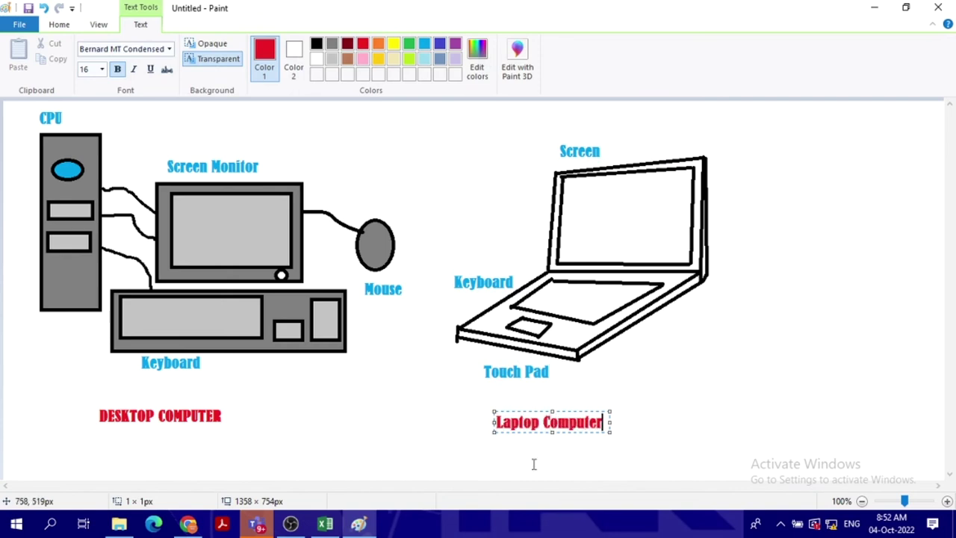
click(64, 28)
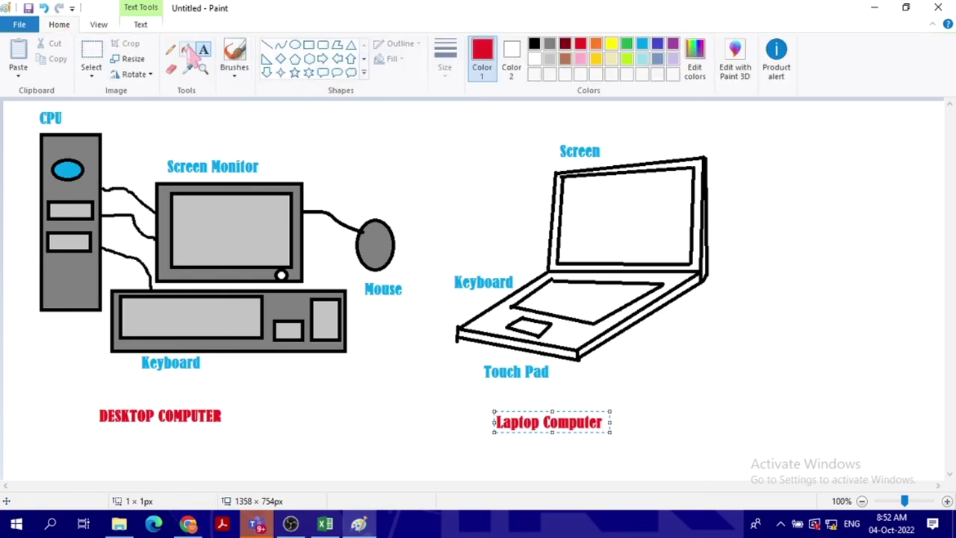
click(186, 49)
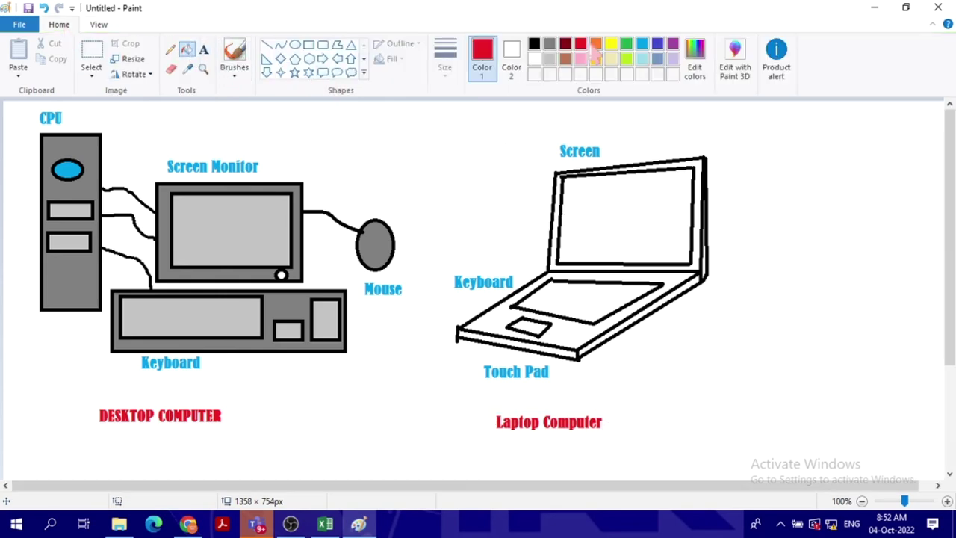
Step: Fill the laptop screen light blue and its bezel black
click(642, 59)
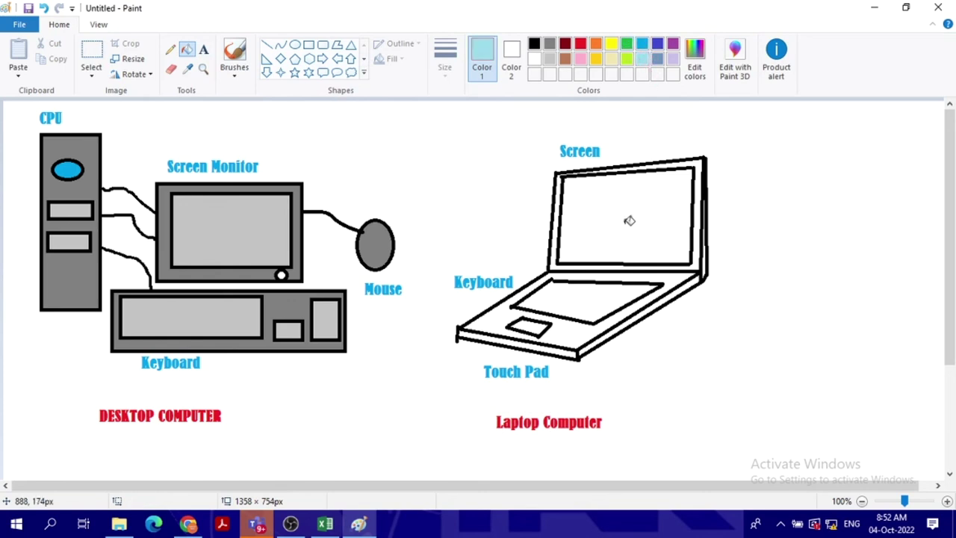
click(629, 220)
click(534, 43)
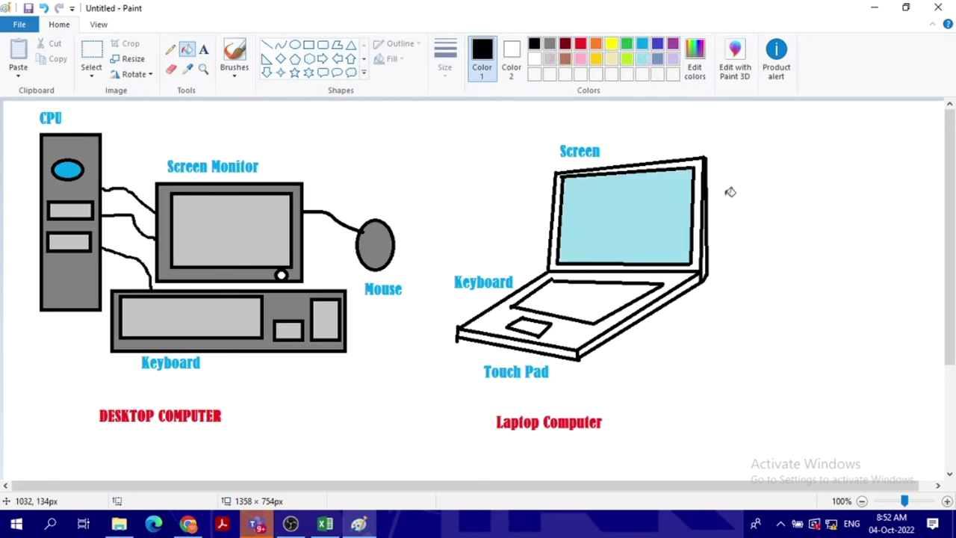
click(702, 184)
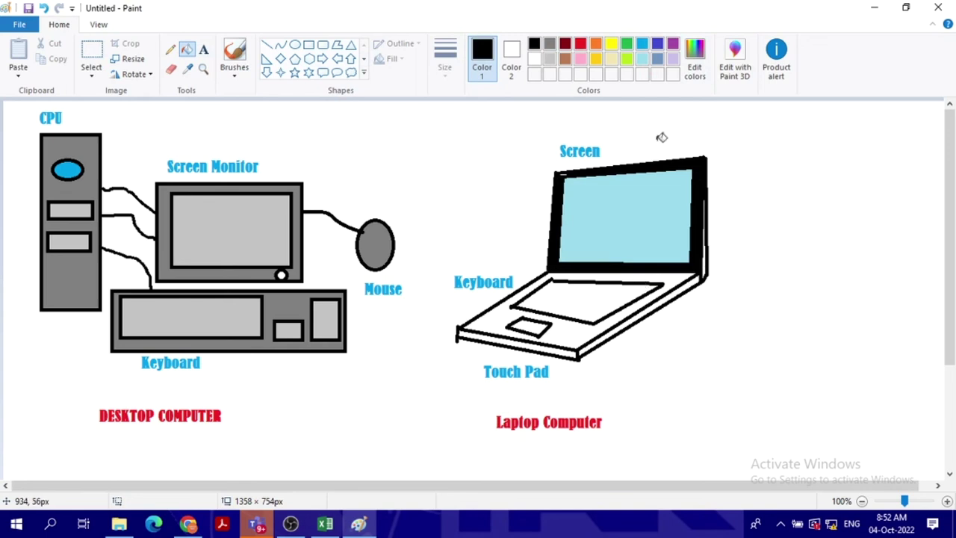
Step: Mix a custom dark grey (58, 58, 58) and fill the laptop base with it
click(549, 43)
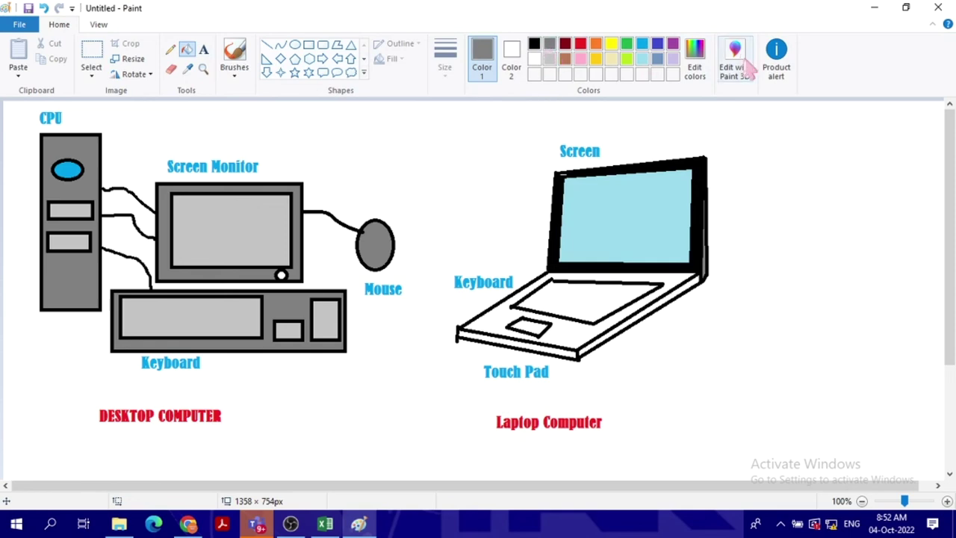
click(695, 60)
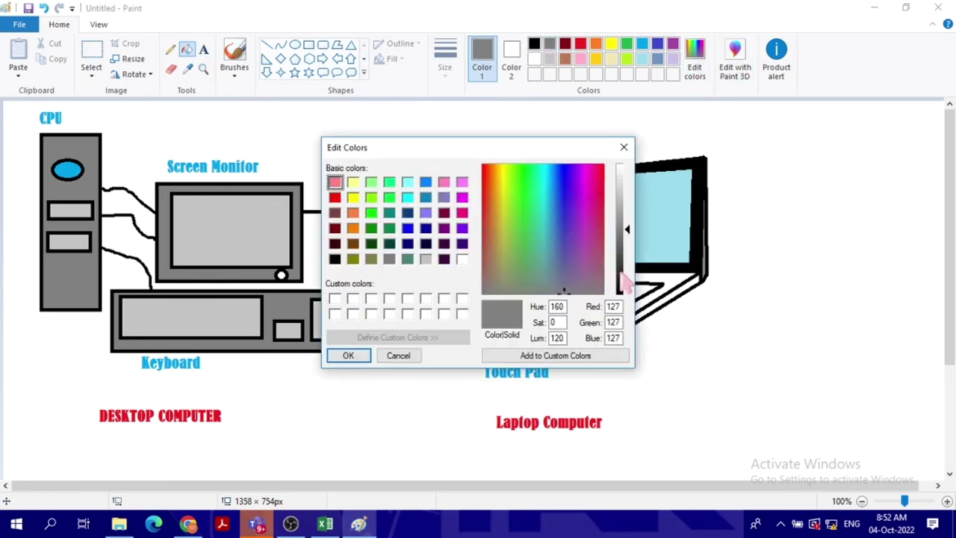
drag(625, 277, 626, 266)
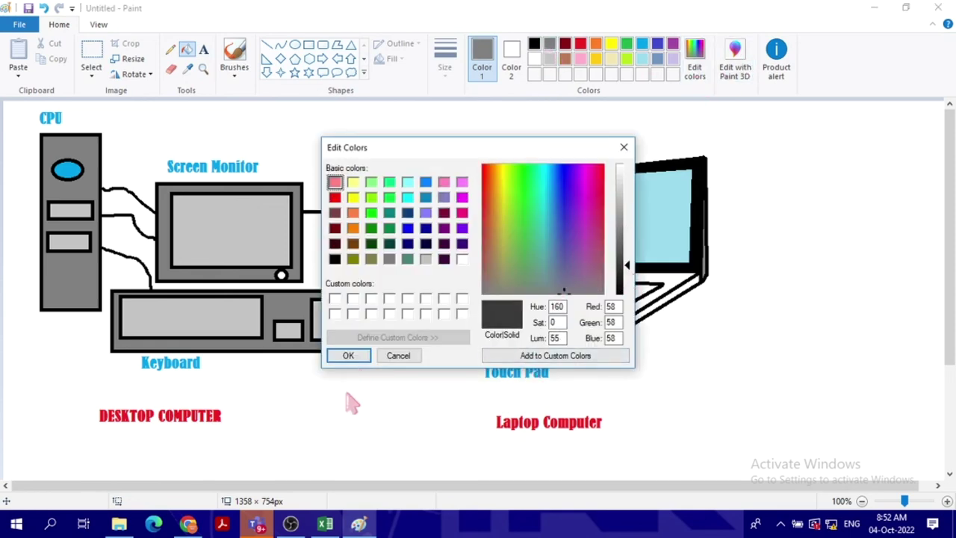
click(348, 355)
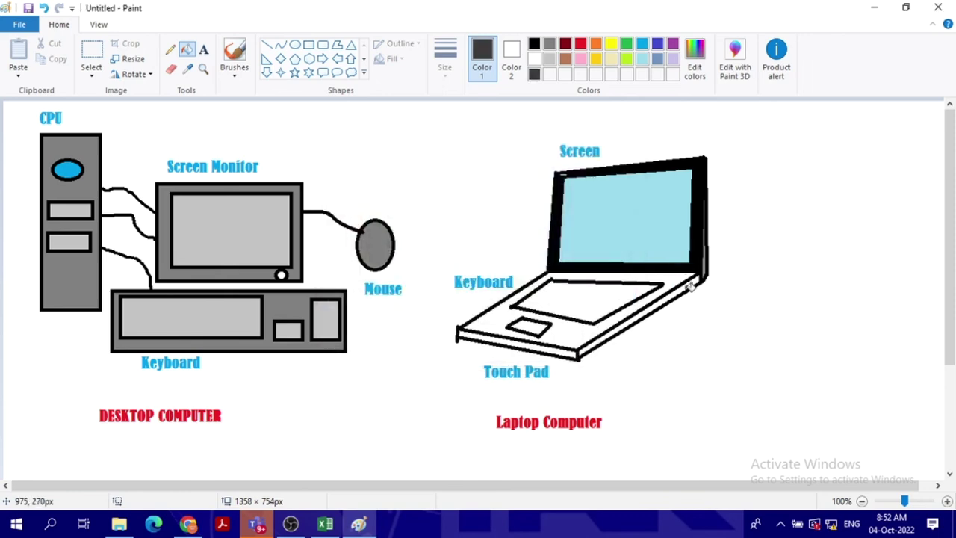
click(690, 283)
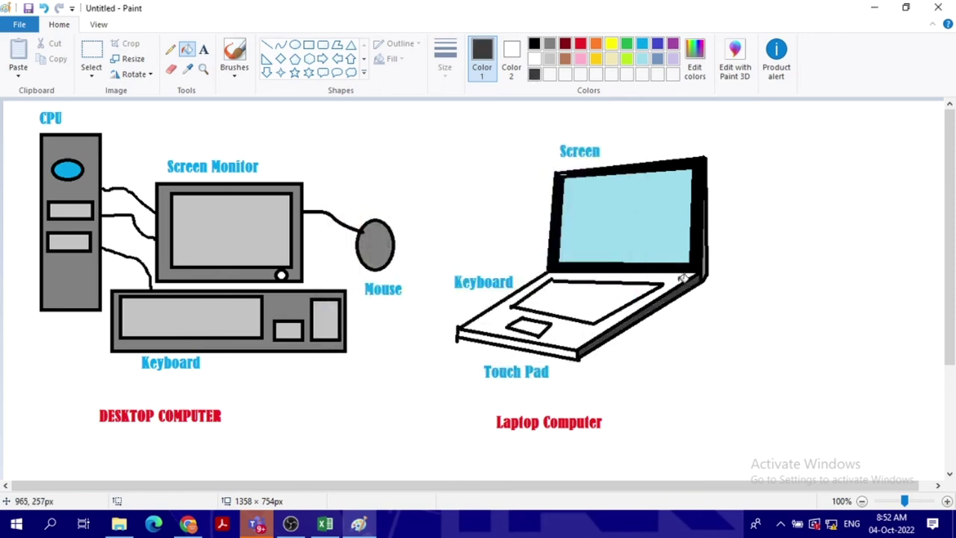
click(682, 278)
click(556, 349)
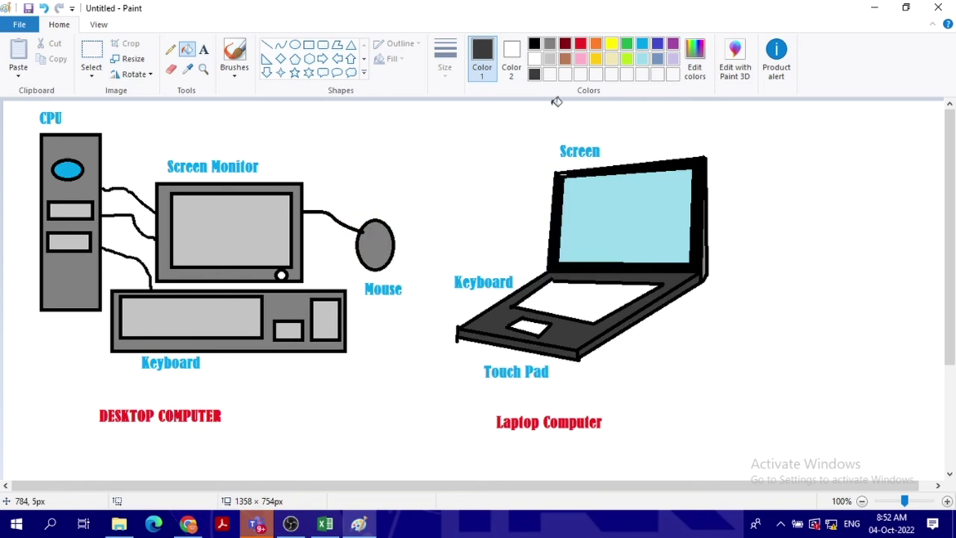
Step: Fill the keyboard area and touch pad black
click(534, 43)
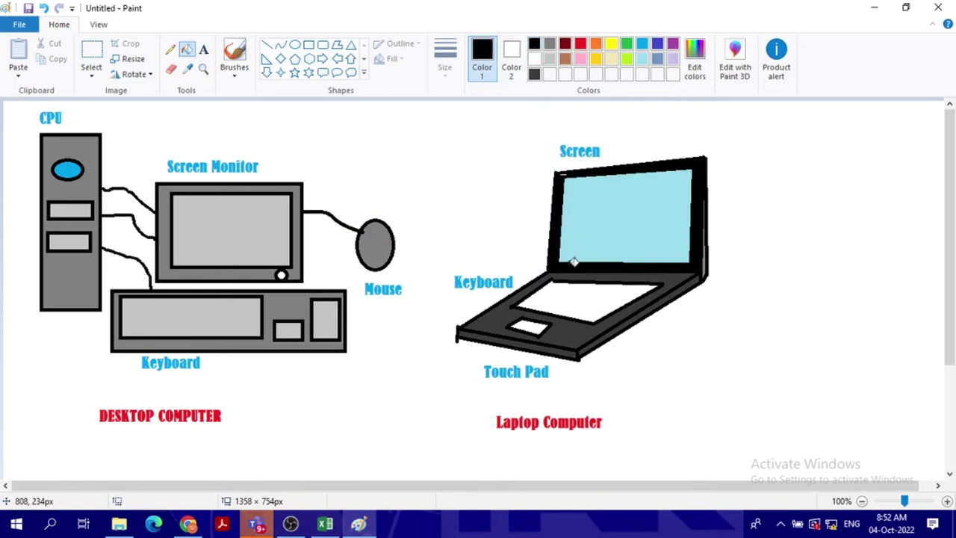
click(563, 301)
click(536, 325)
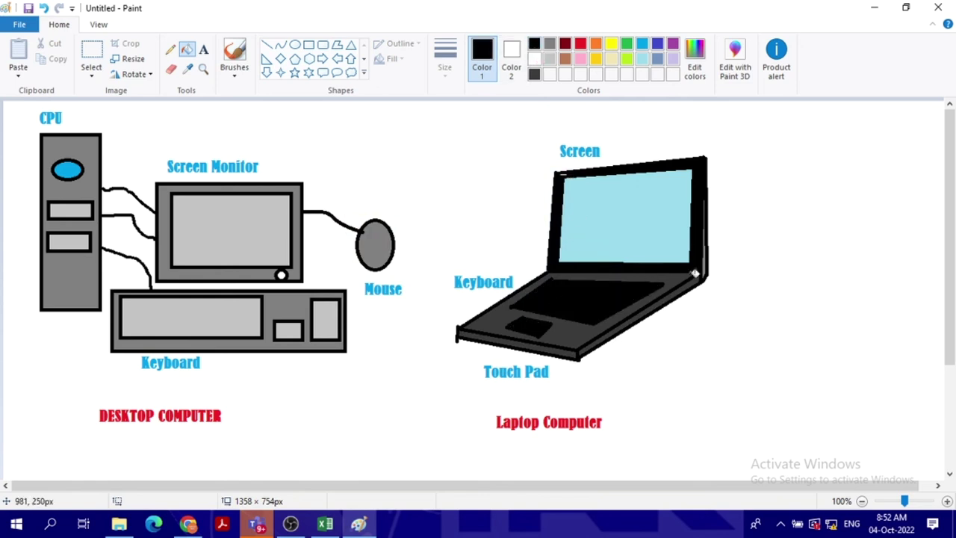